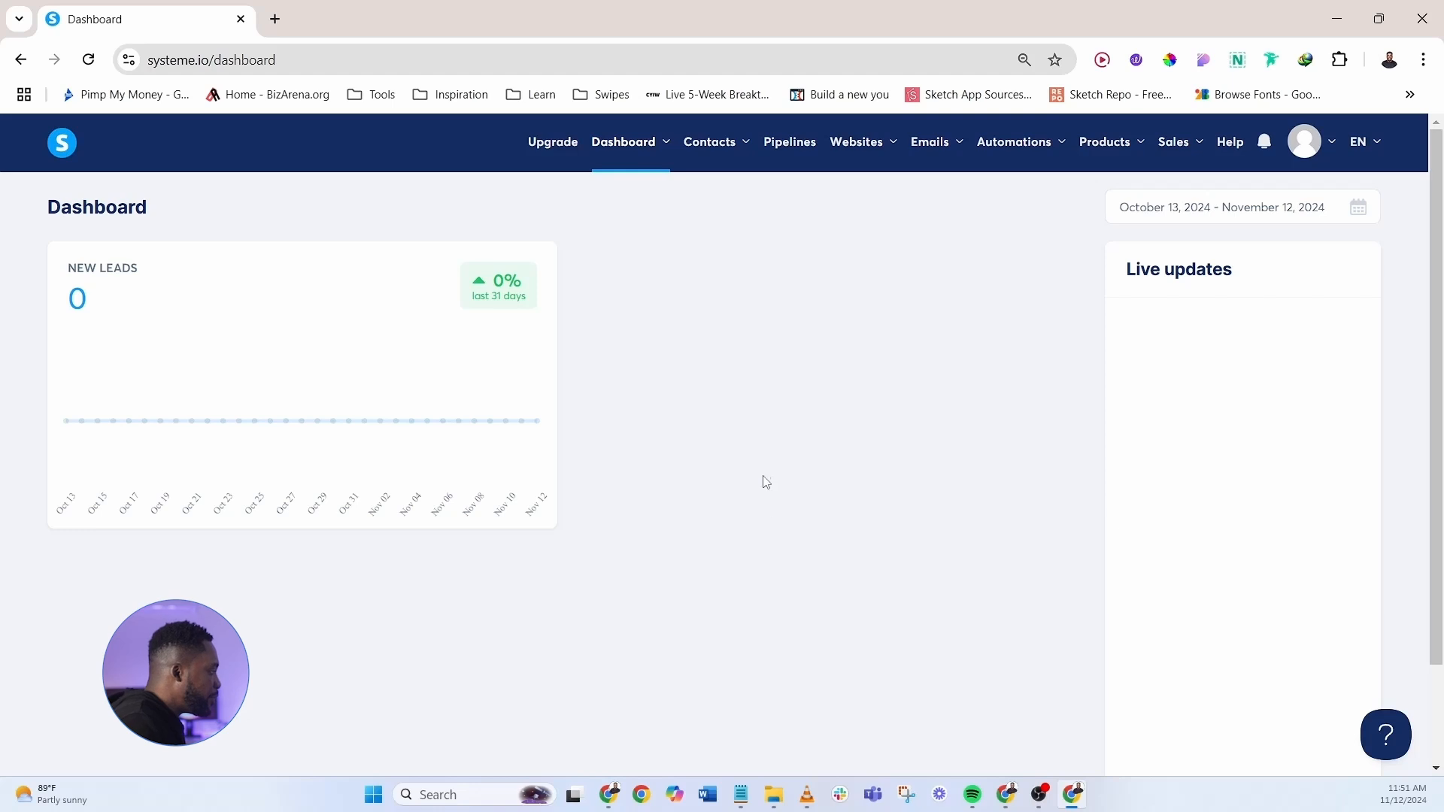
- Open the Sales Pipeline's stage editor and bring up the Google Doc of new stage names
left_click(796, 143)
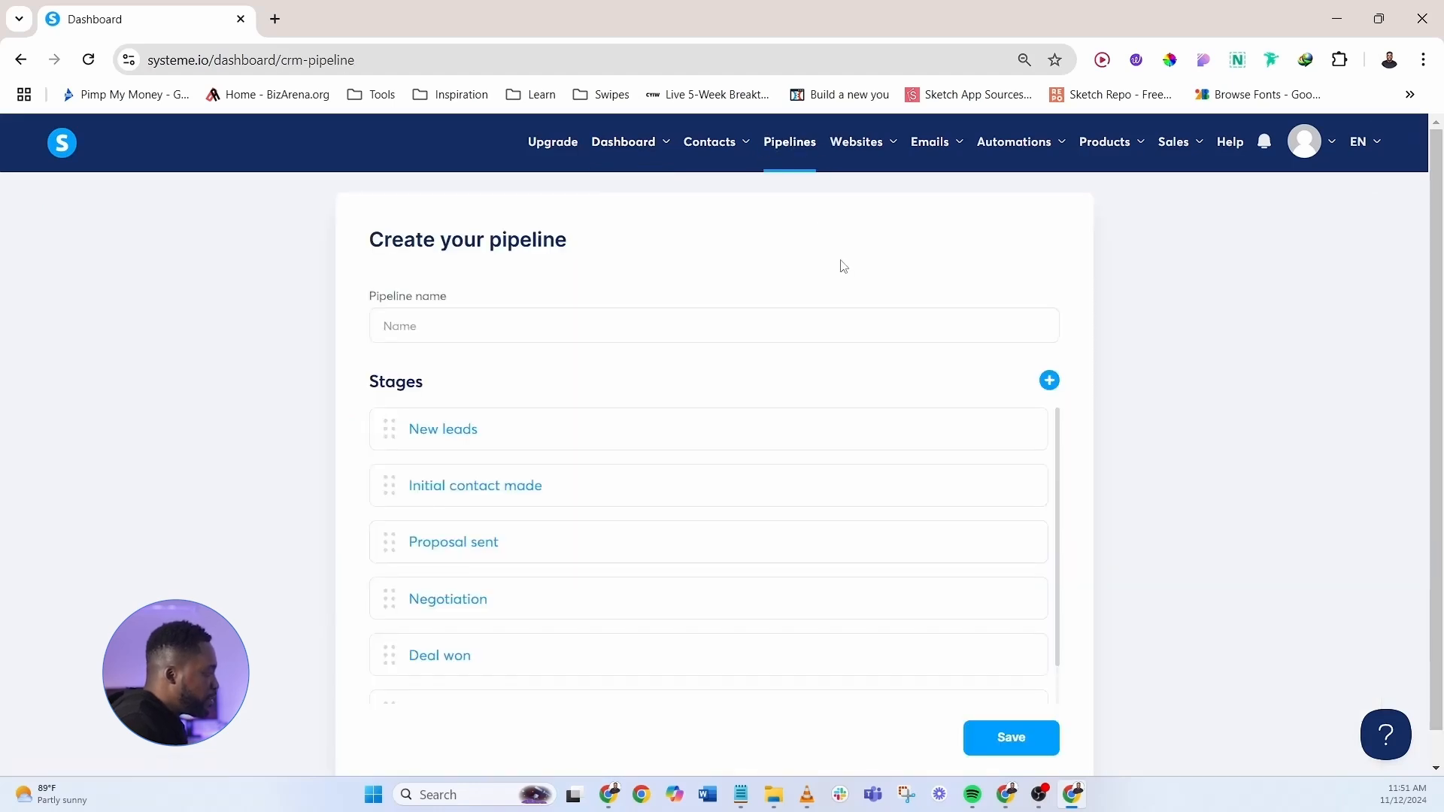
type("s Pipeline")
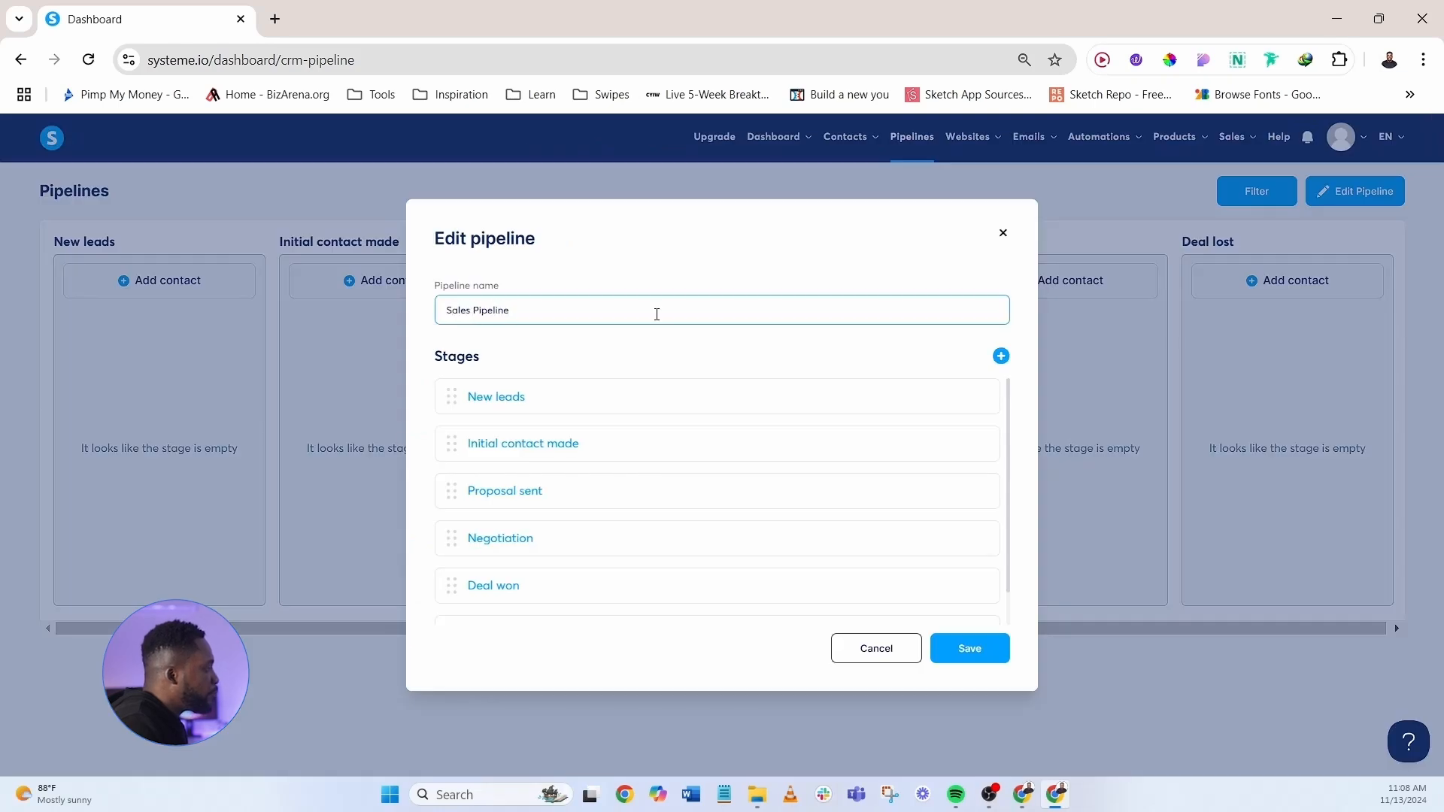
left_click(687, 372)
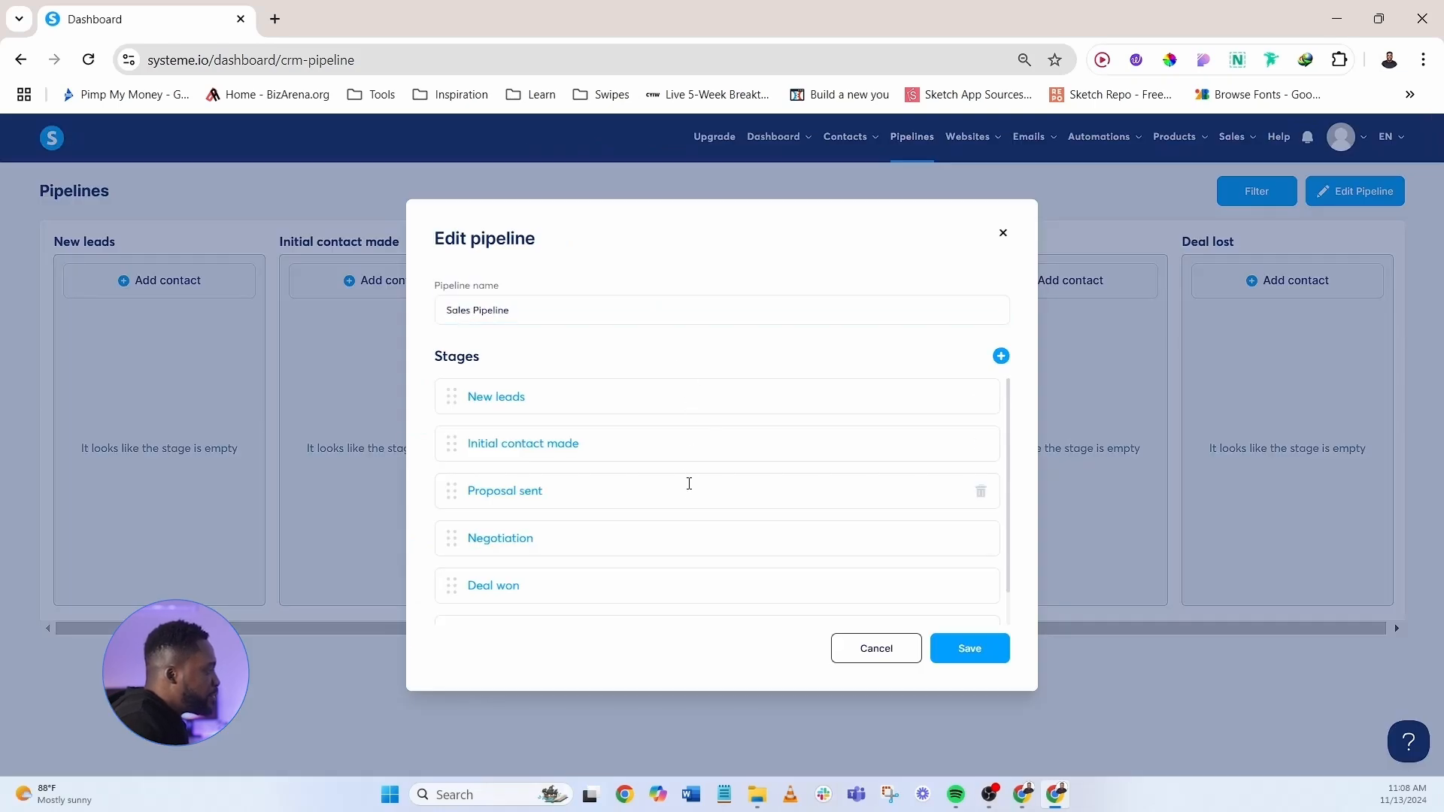
scroll(678, 568, "down", 1)
scroll(680, 482, "up", 1)
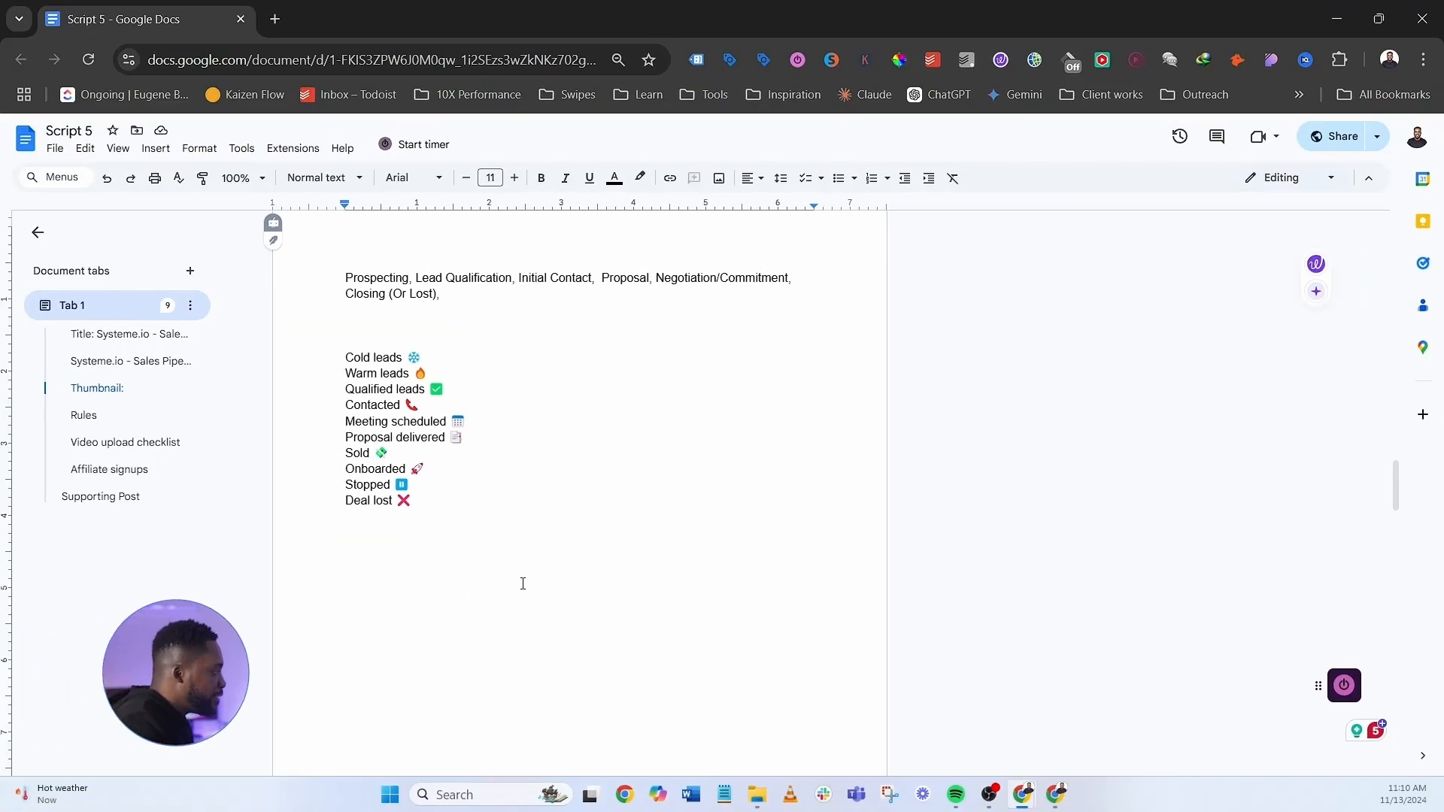
- Rename the first two pipeline stages to Cold leads and Warm leads, copied from the Doc
key("alt+Tab")
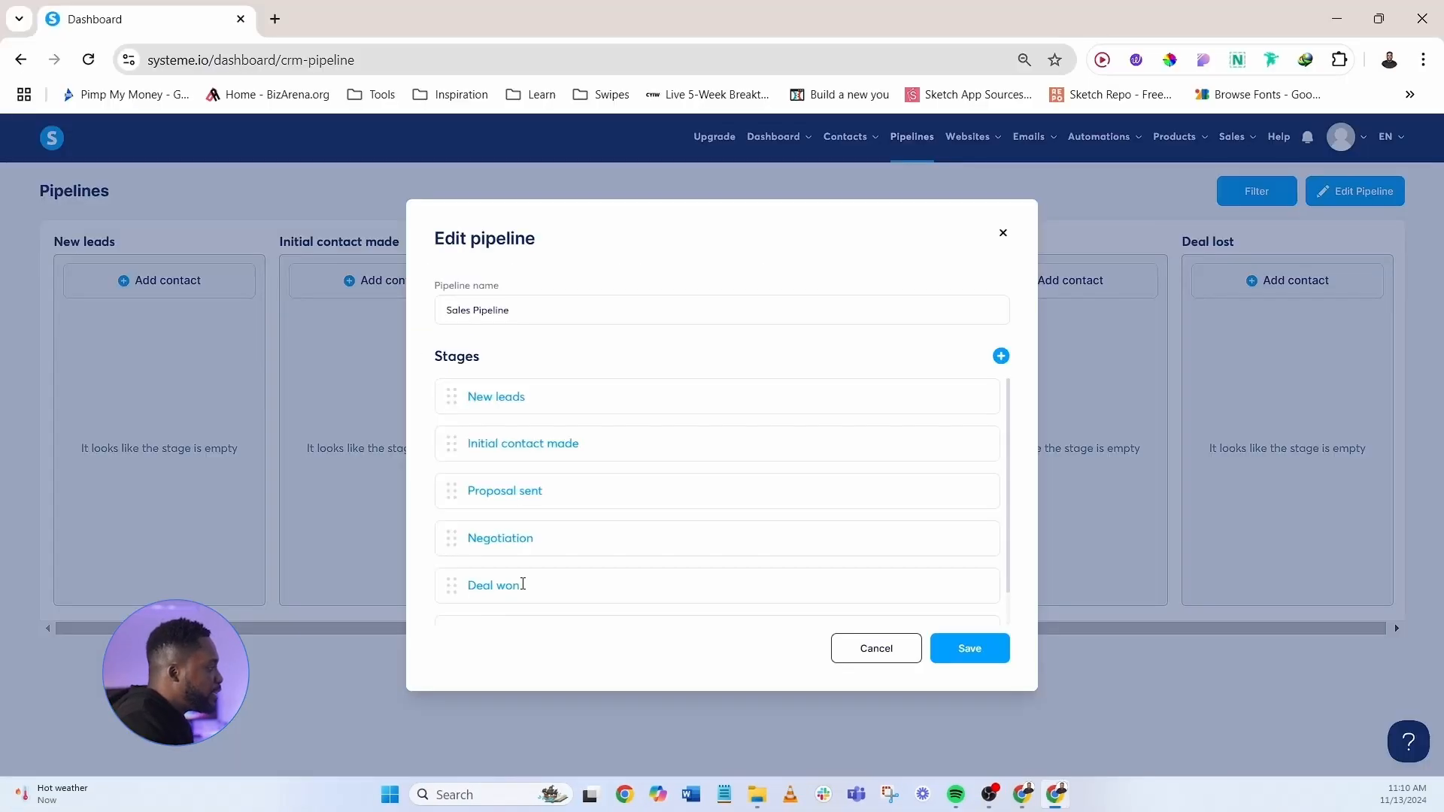
key("alt+Tab")
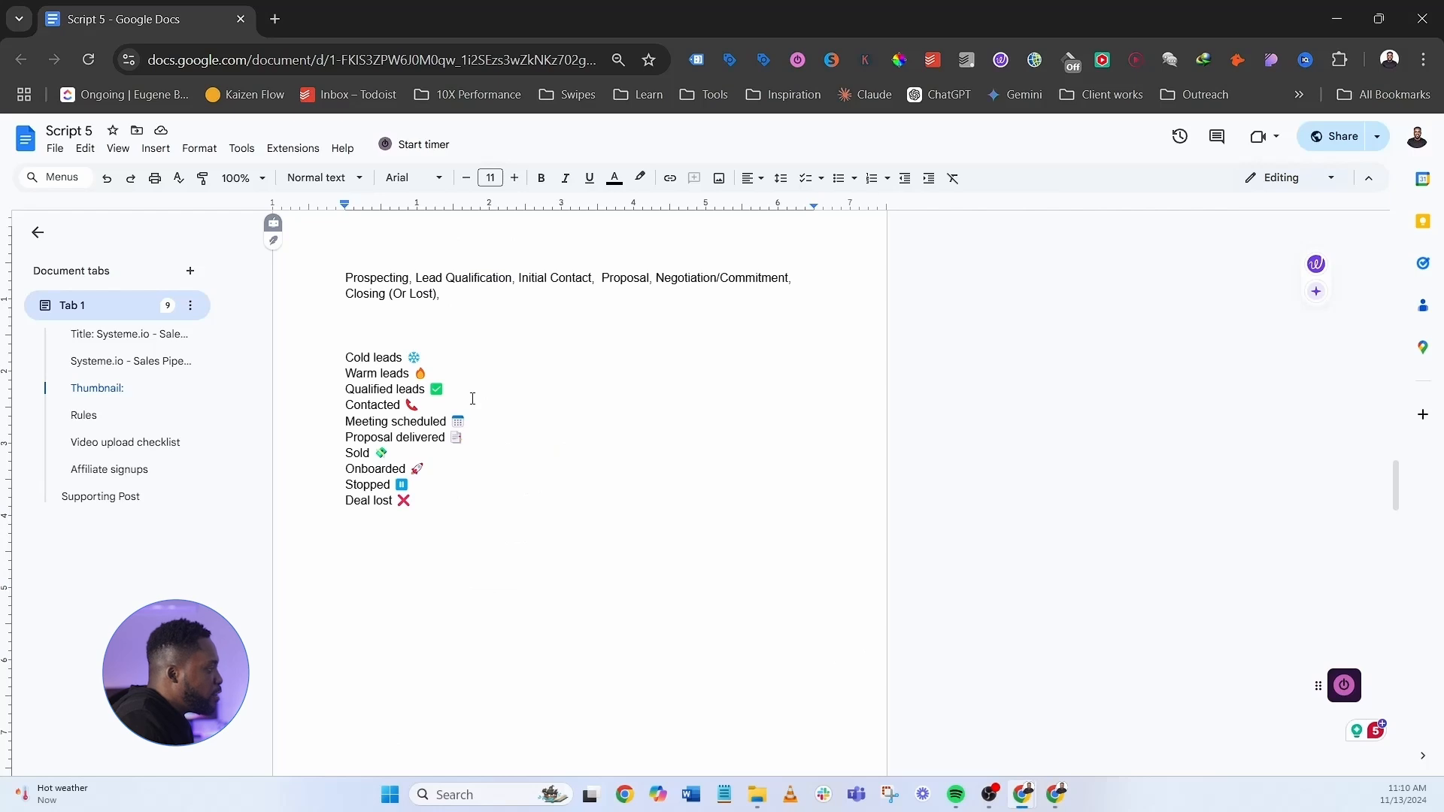
key("alt+Tab")
key("alt+Tab")
left_click(346, 343)
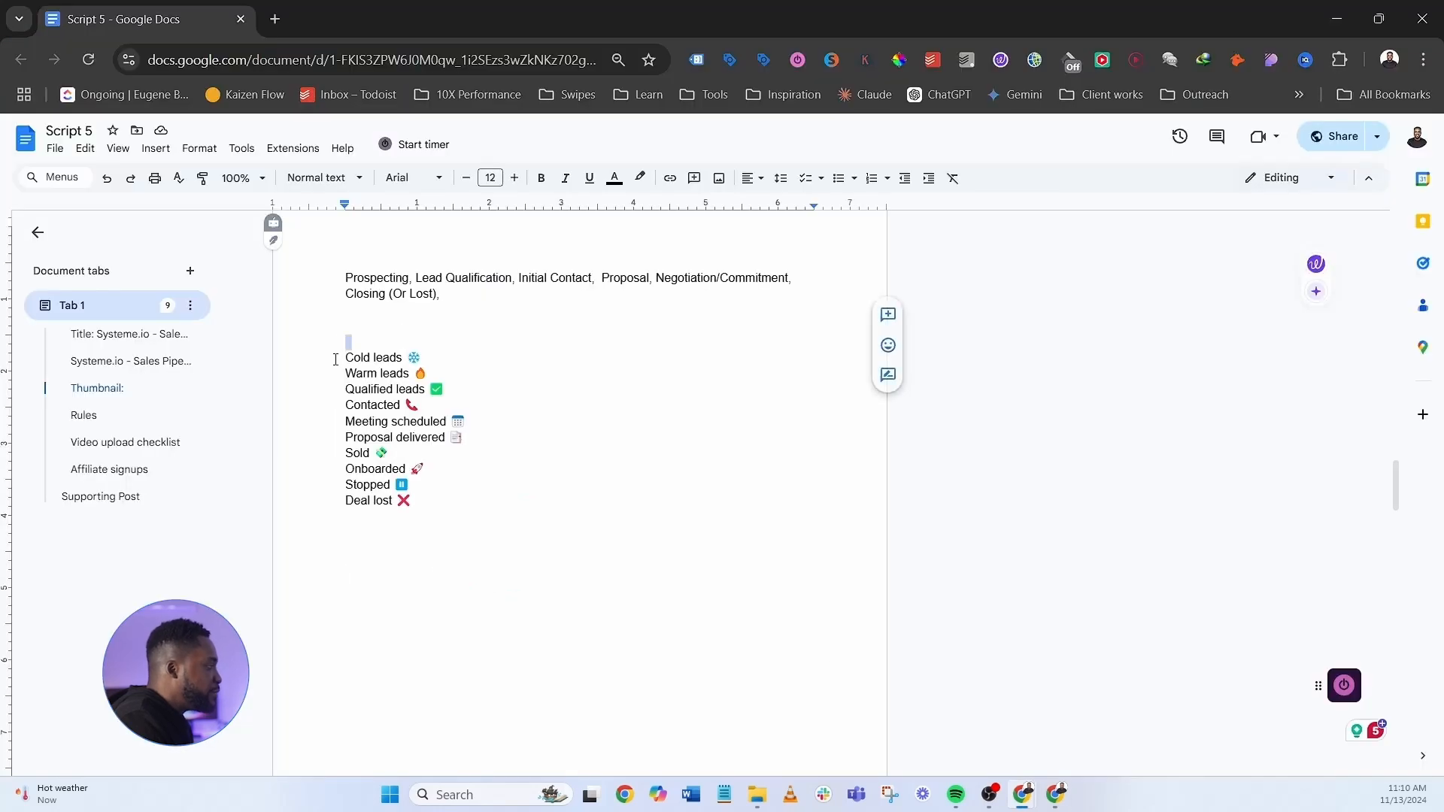
triple_click(336, 357)
key("ctrl+c")
key("alt+Tab")
left_click(553, 396)
key("ctrl+a")
key("ctrl+v")
key("alt+Tab")
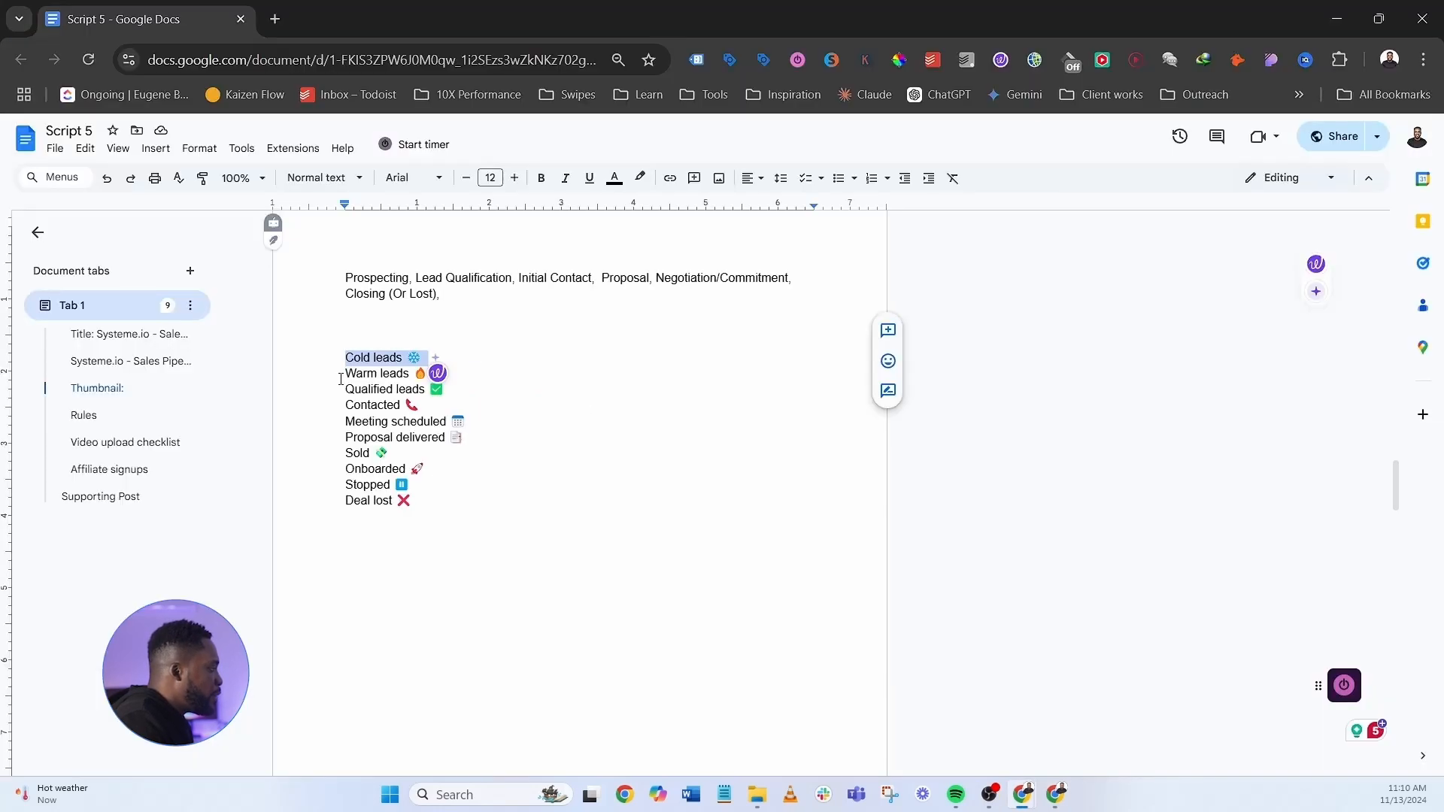
triple_click(340, 373)
- Rename the third and fourth stages to Qualified leads and Contacted
key("alt+Tab")
left_click(617, 436)
key("ctrl+a")
type("Warm leads 🔥")
key("alt+Tab")
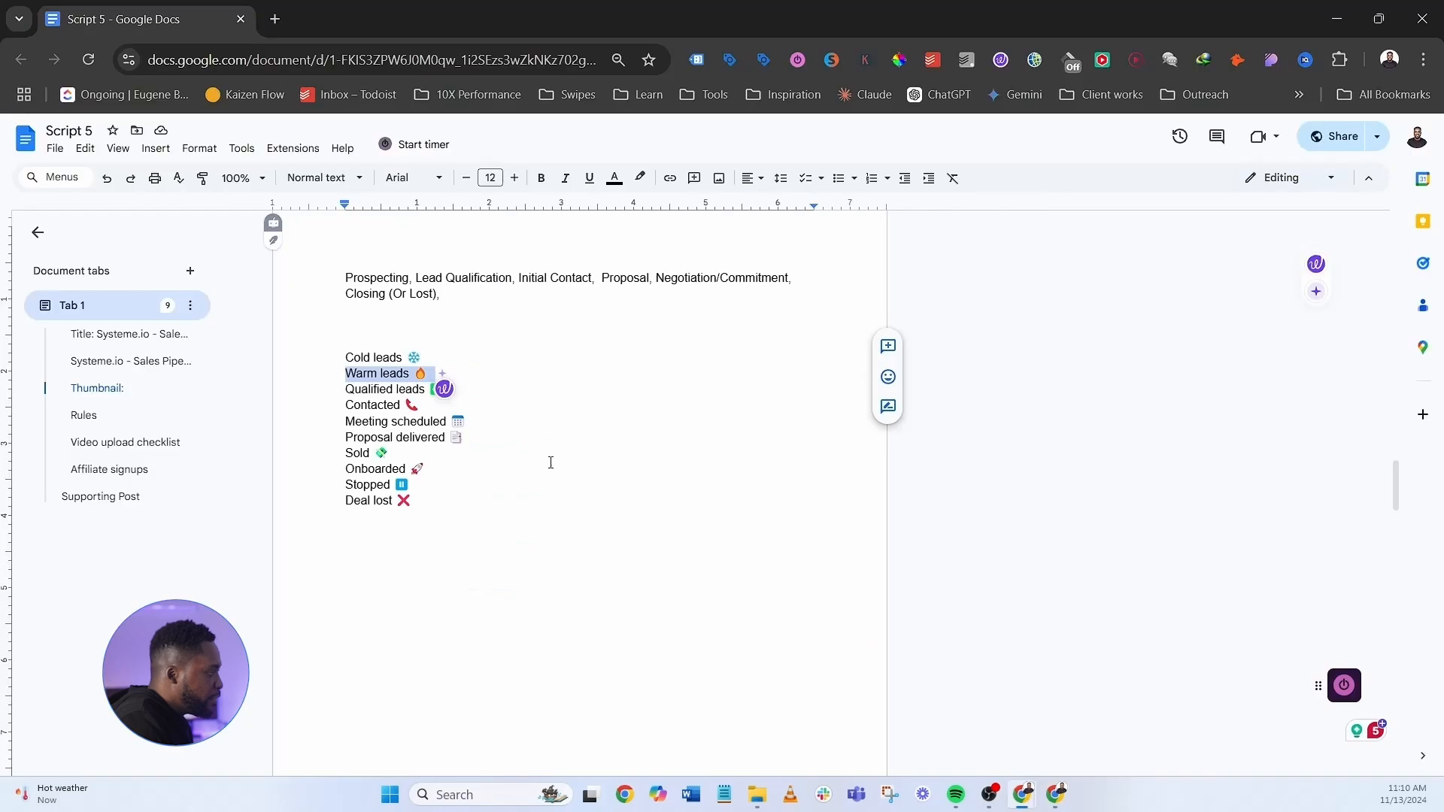
triple_click(340, 389)
key("ctrl+c")
key("alt+Tab")
left_click(571, 489)
key("ctrl+a")
key("ctrl+v")
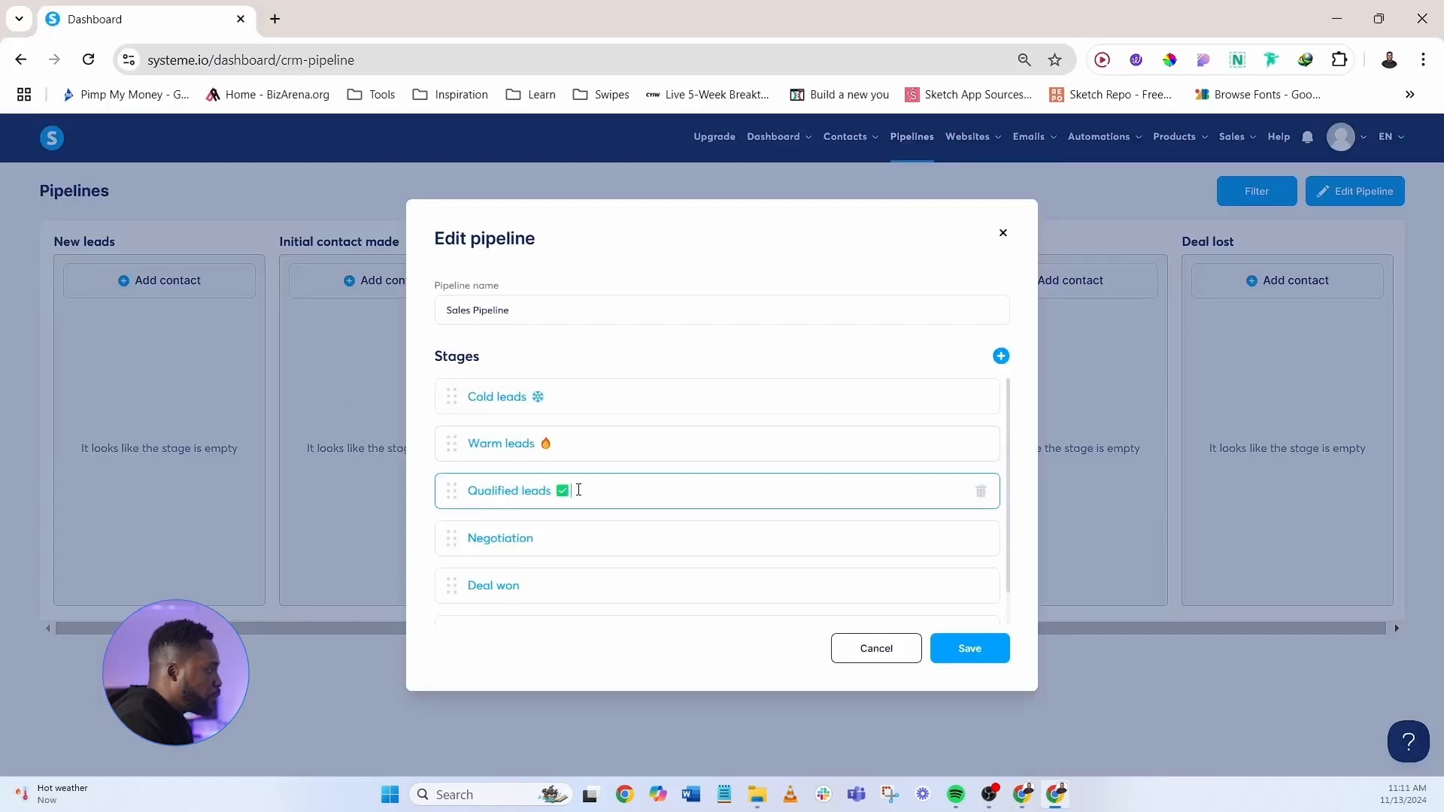
key("alt+Tab")
triple_click(334, 405)
key("ctrl+c")
key("alt+Tab")
left_click(542, 536)
key("ctrl+a")
key("ctrl+v")
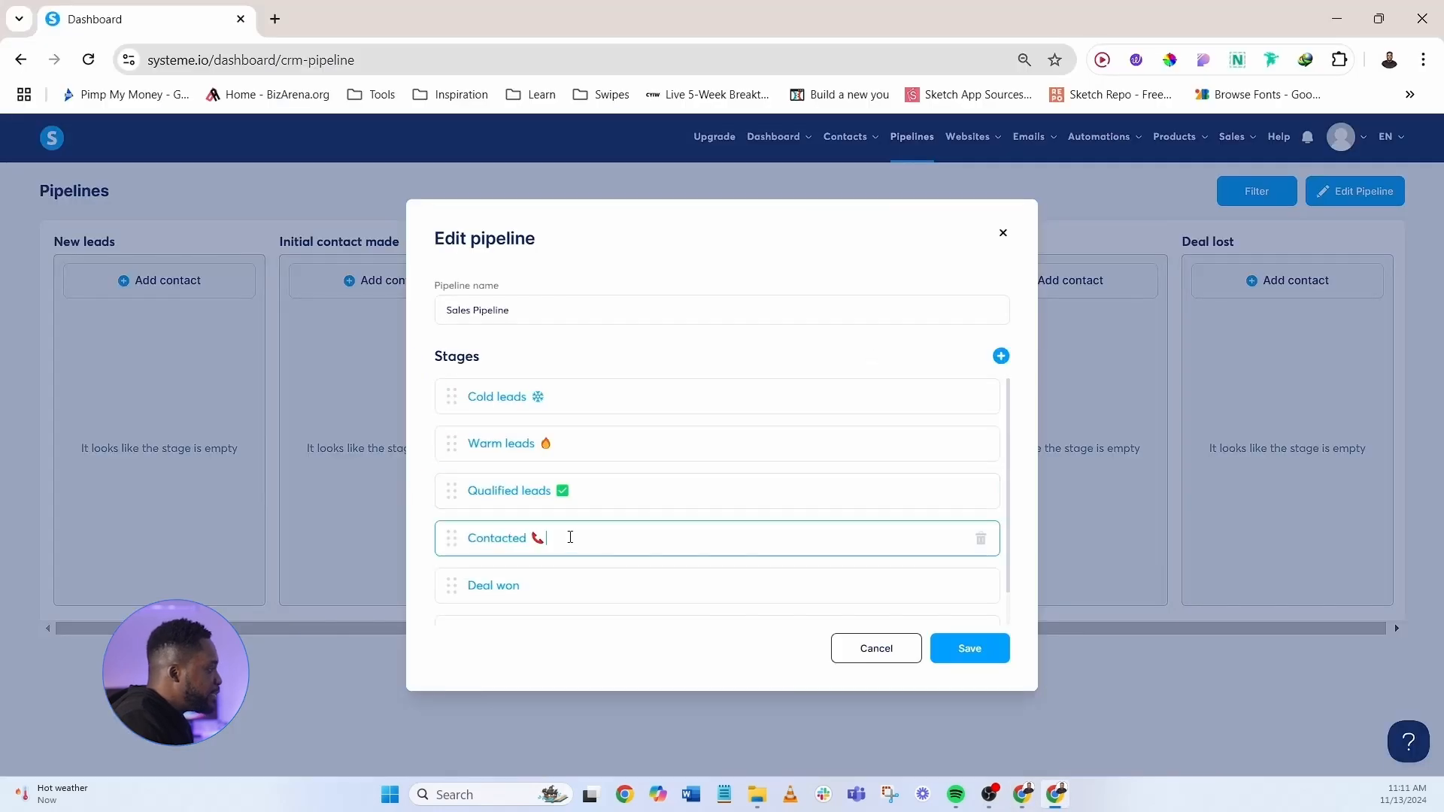
- Add several new stages, delete the extra empty one, and save the pipeline
left_click(1001, 356)
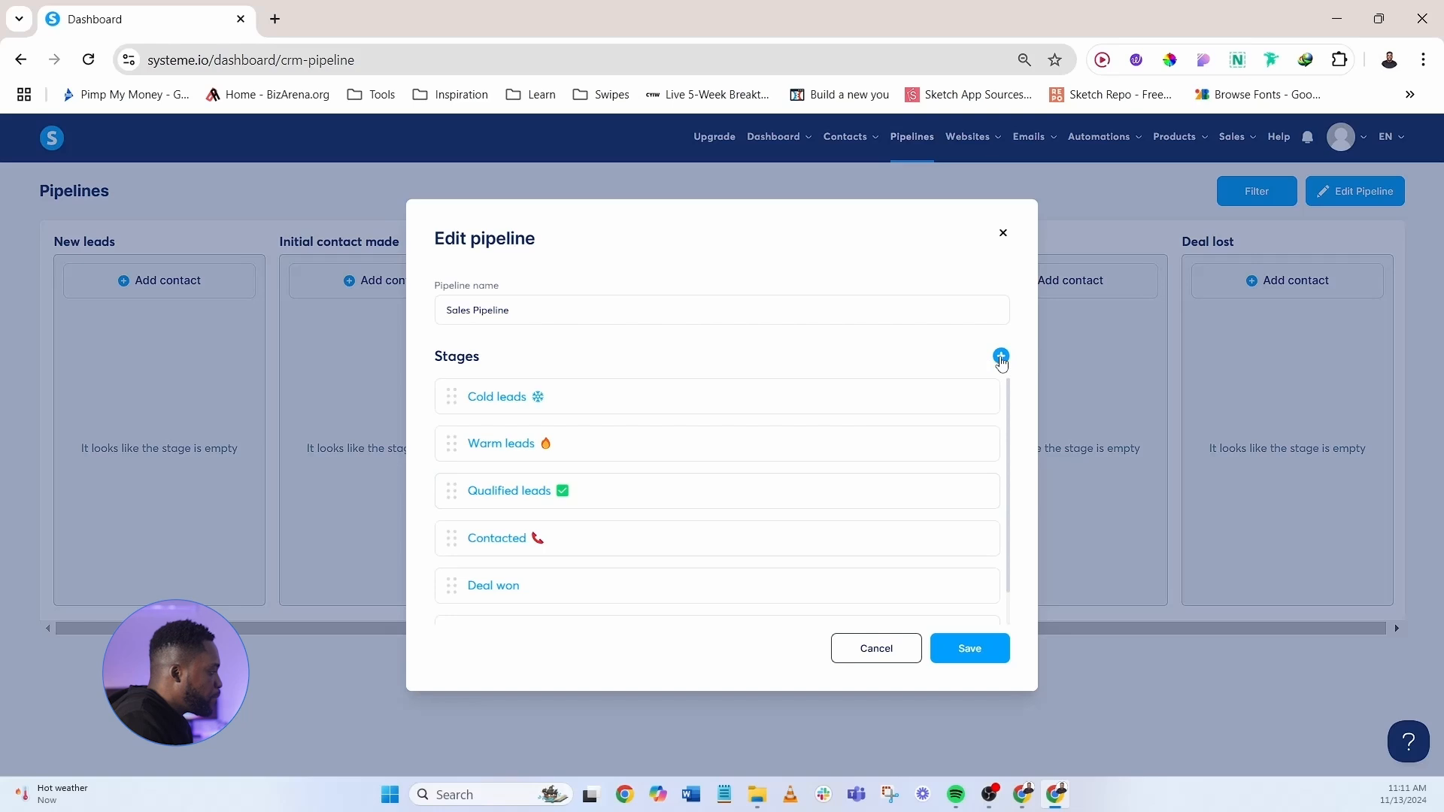
left_click(1000, 358)
left_click(994, 358)
scroll(854, 512, "down", 3)
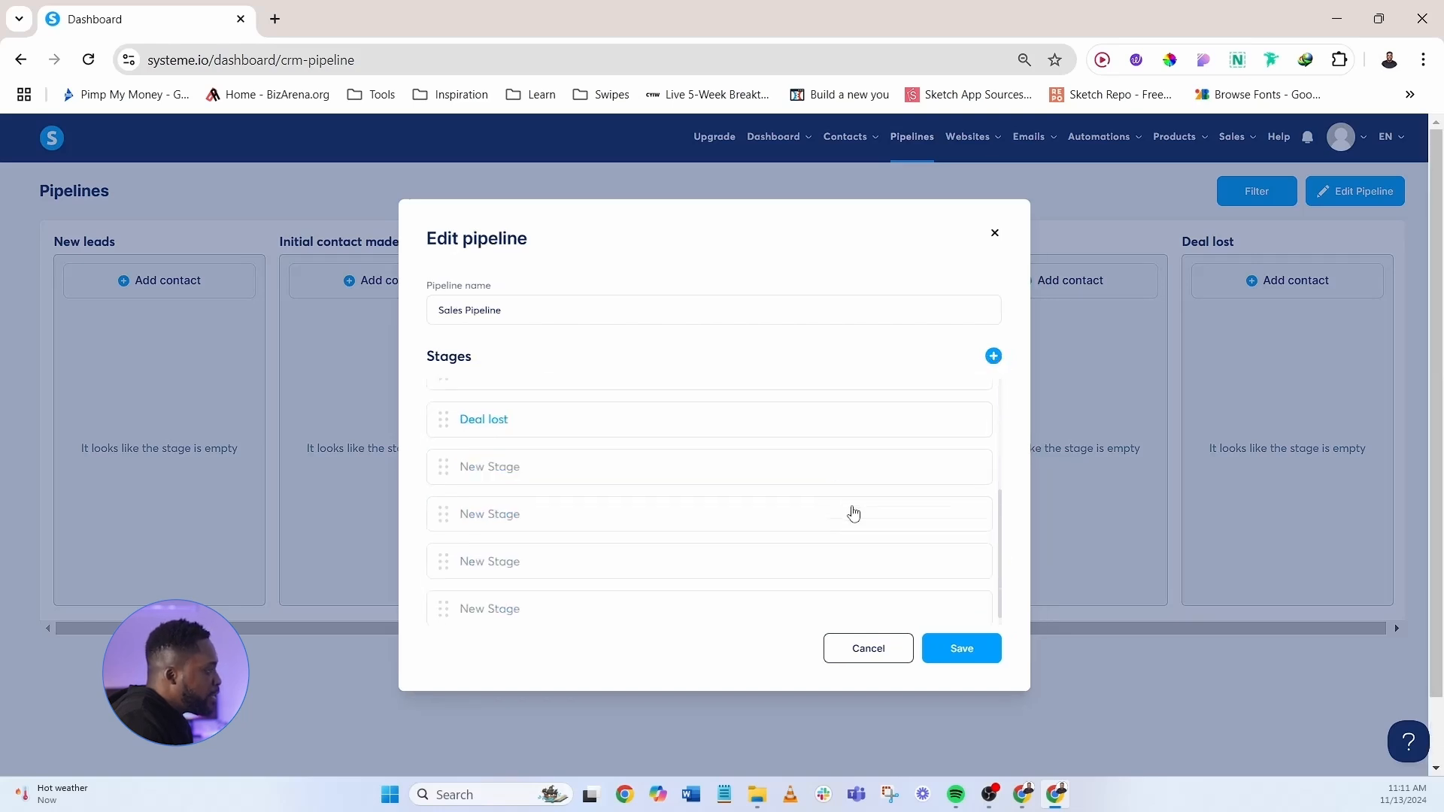
scroll(854, 506, "up", 3)
left_click(993, 356)
scroll(981, 556, "down", 4)
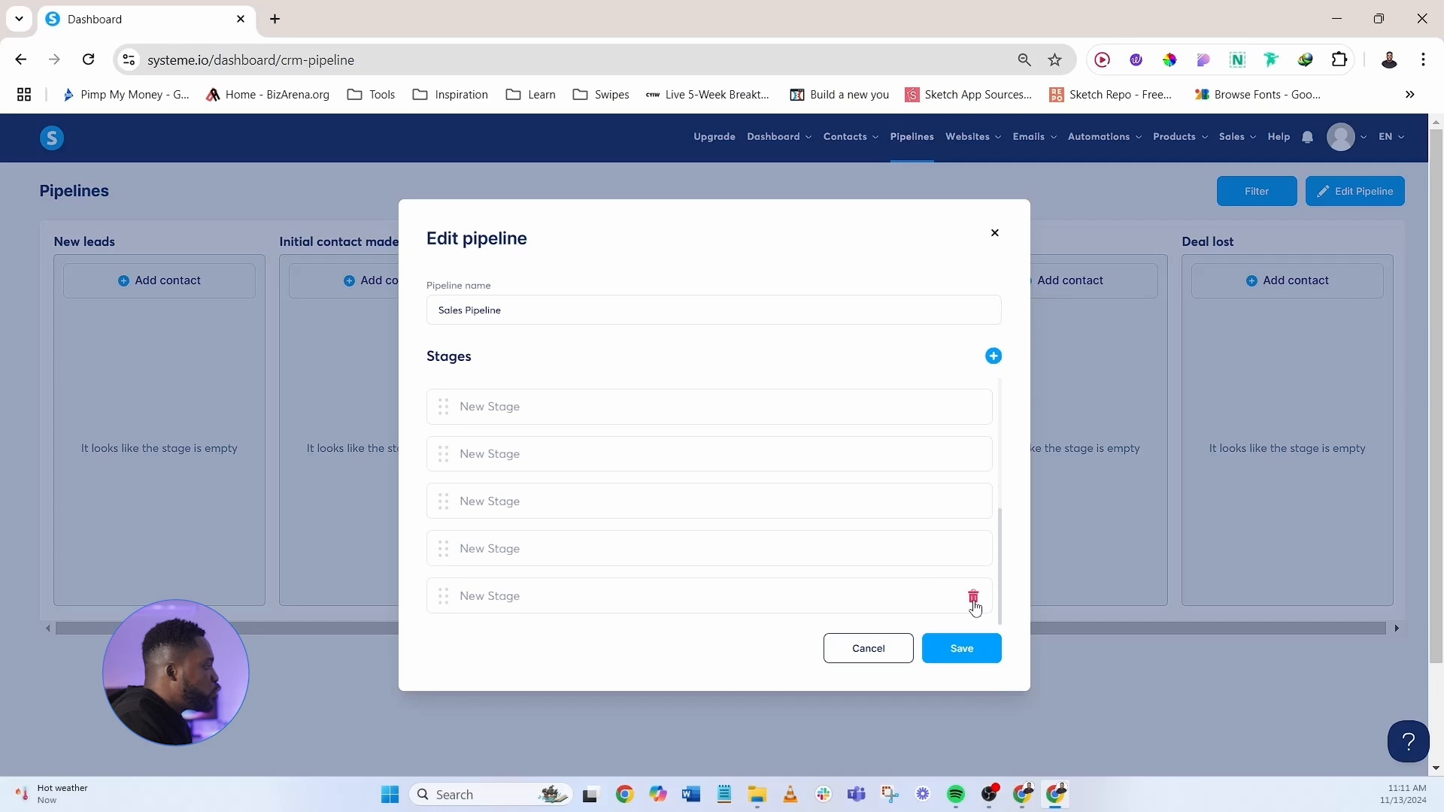
left_click(974, 599)
left_click(647, 494)
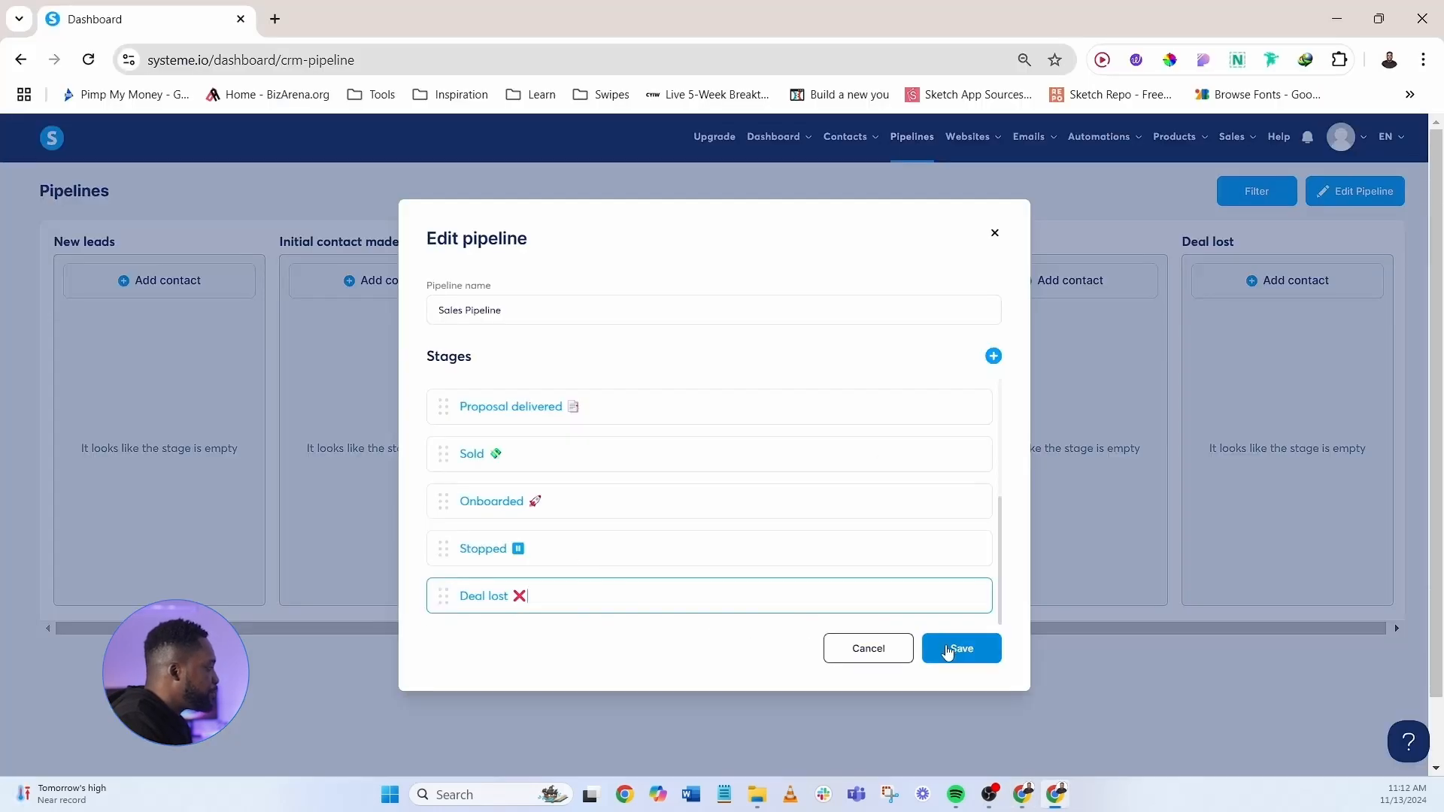
left_click(946, 648)
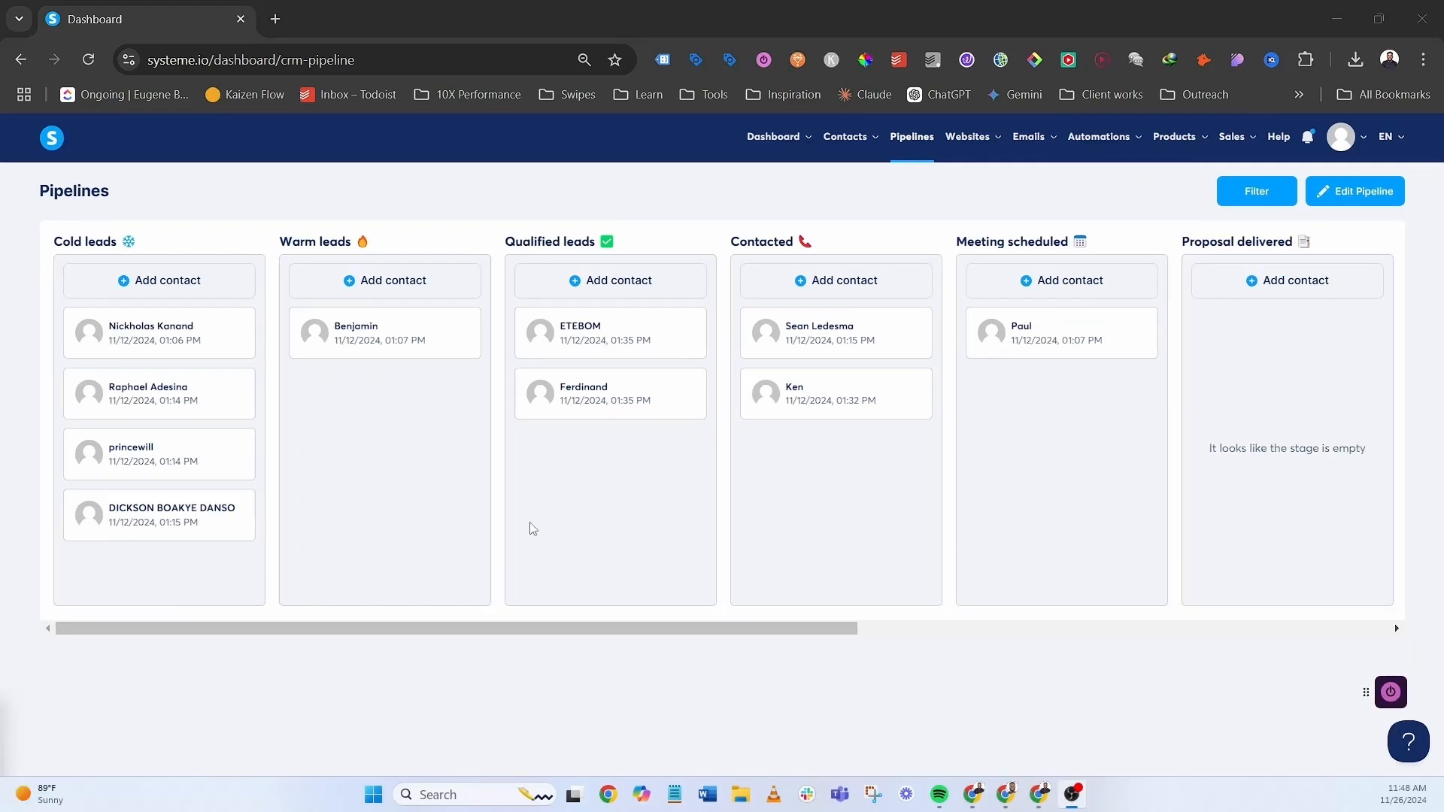
- Add an existing contact, found by search, to Cold leads and open another add-contact prompt
left_click(192, 290)
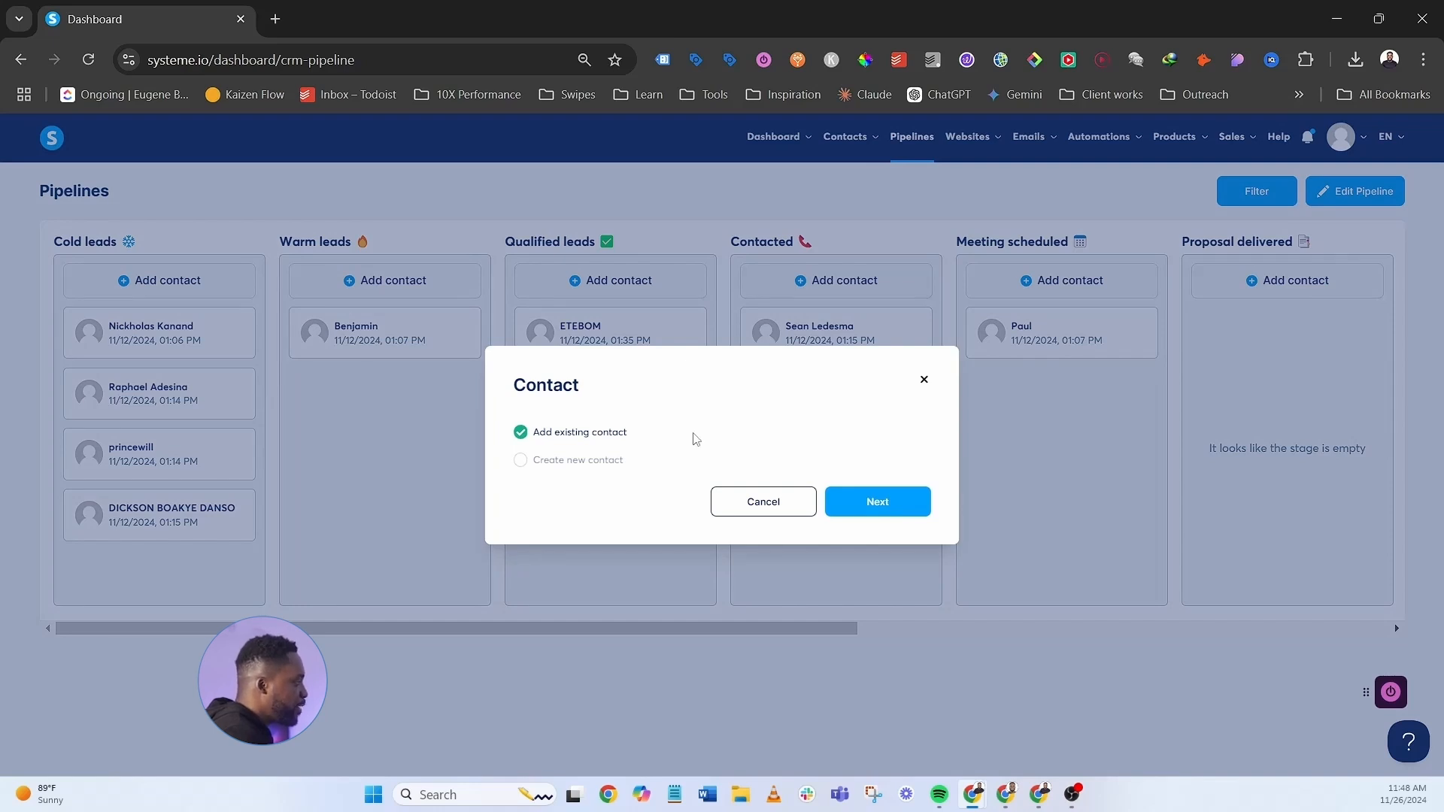
left_click(905, 503)
left_click(686, 450)
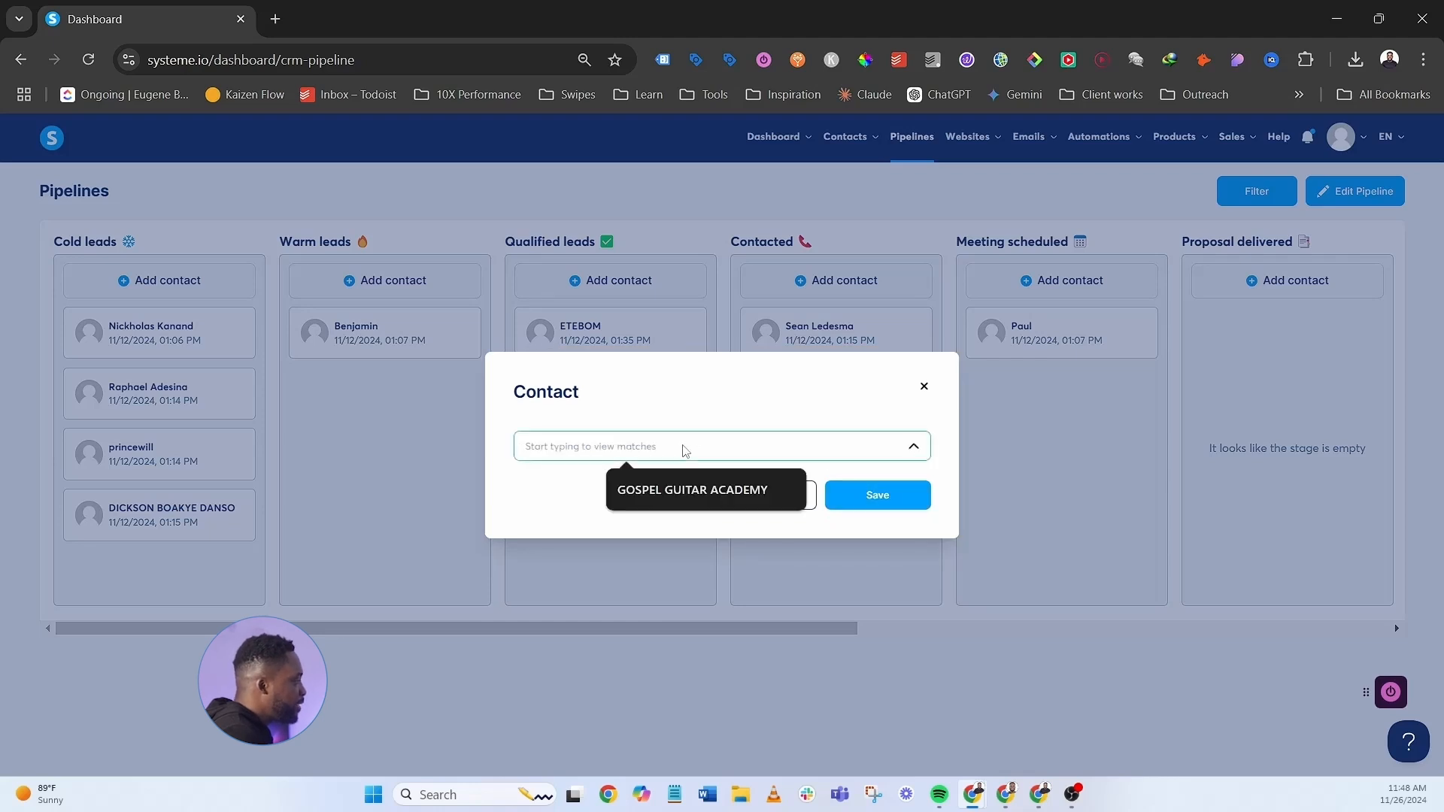
type("bons")
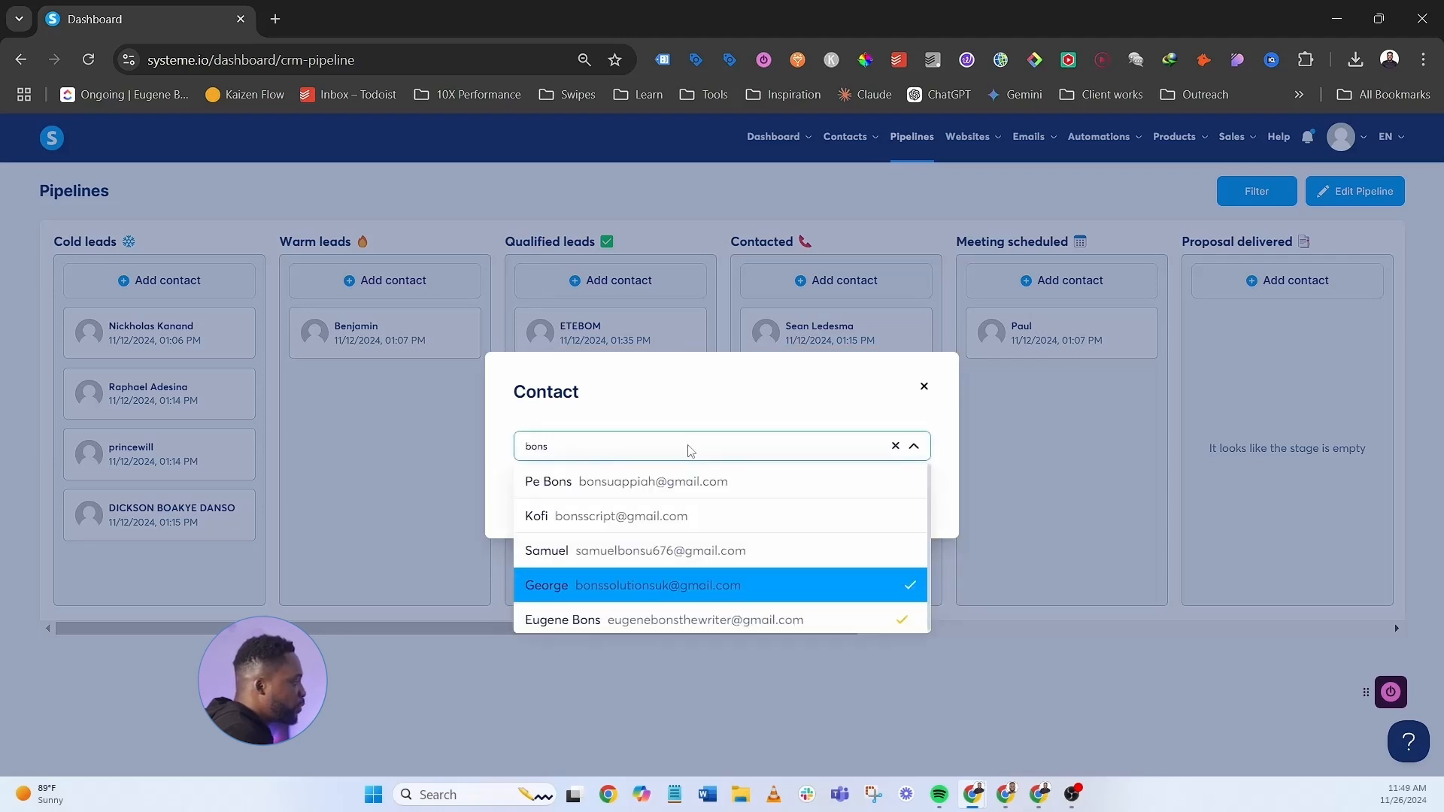
left_click(592, 552)
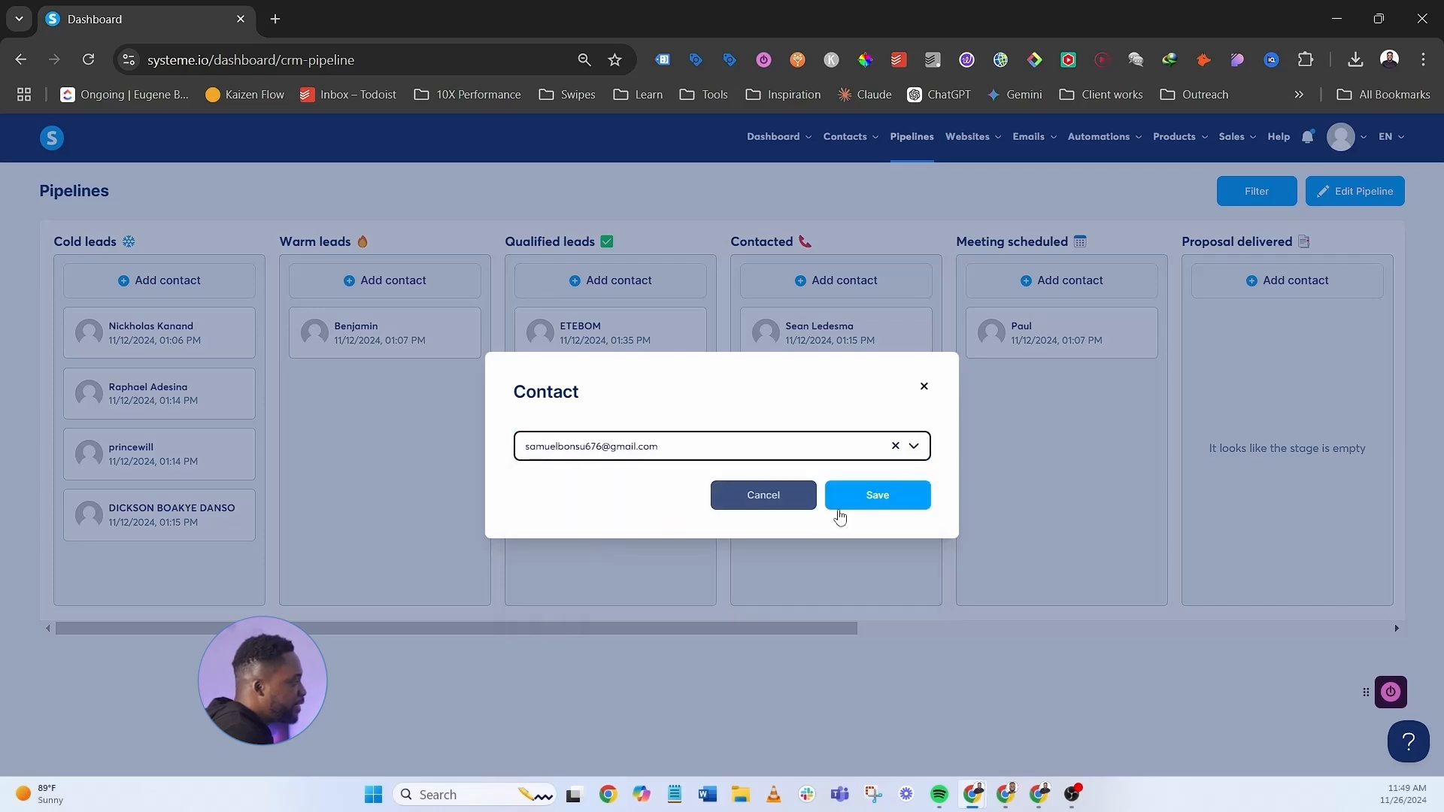
left_click(762, 496)
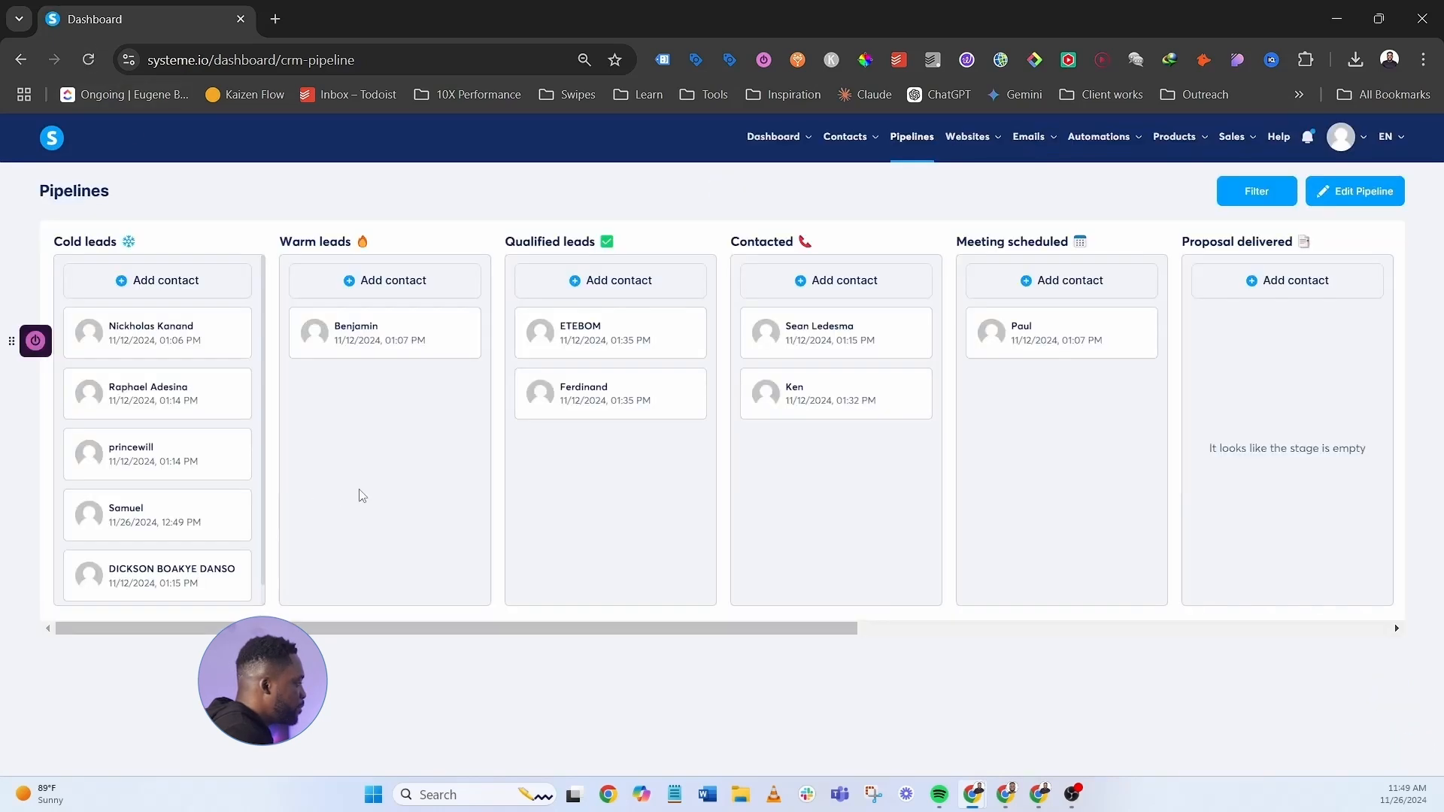
scroll(203, 461, "down", 1)
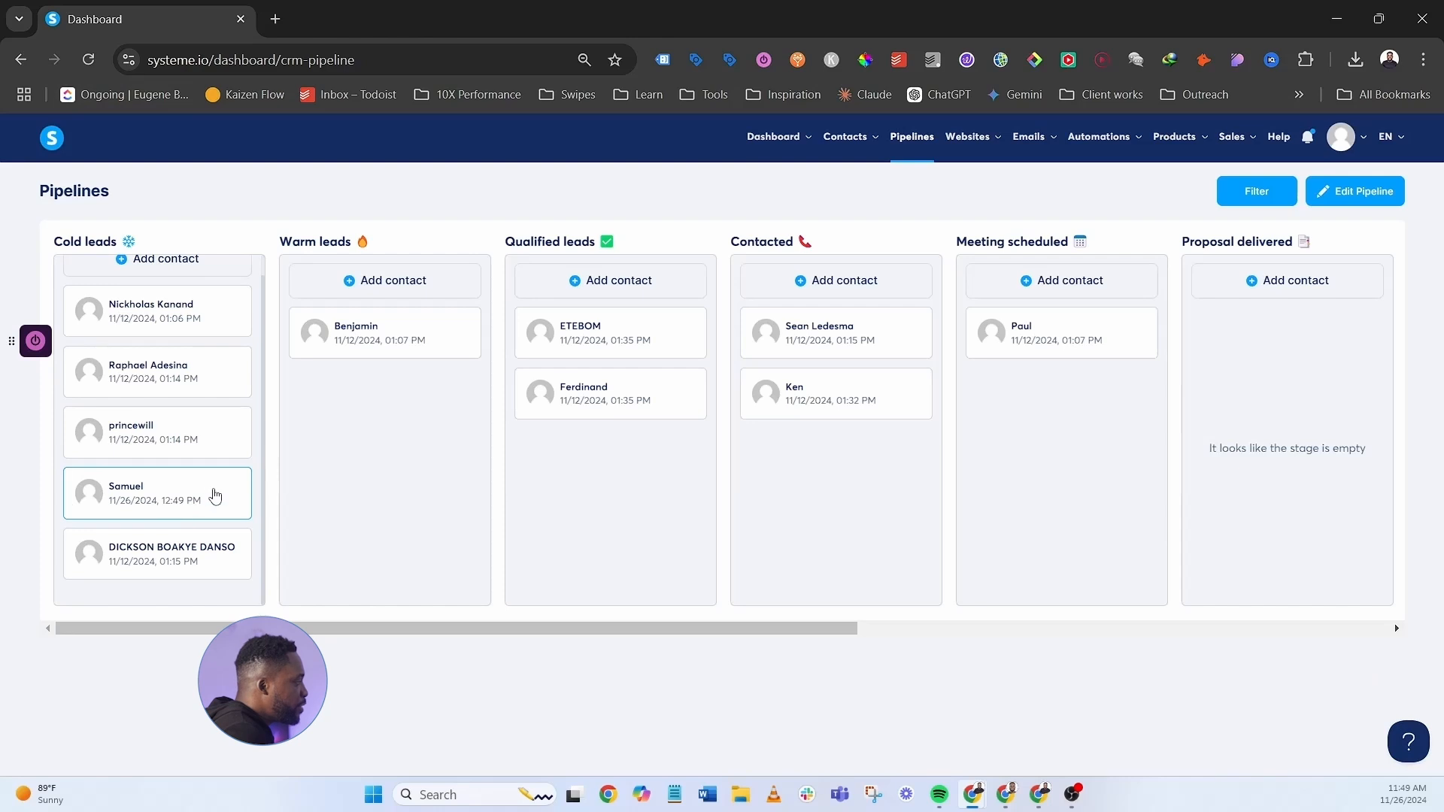
scroll(216, 496, "up", 1)
left_click(177, 282)
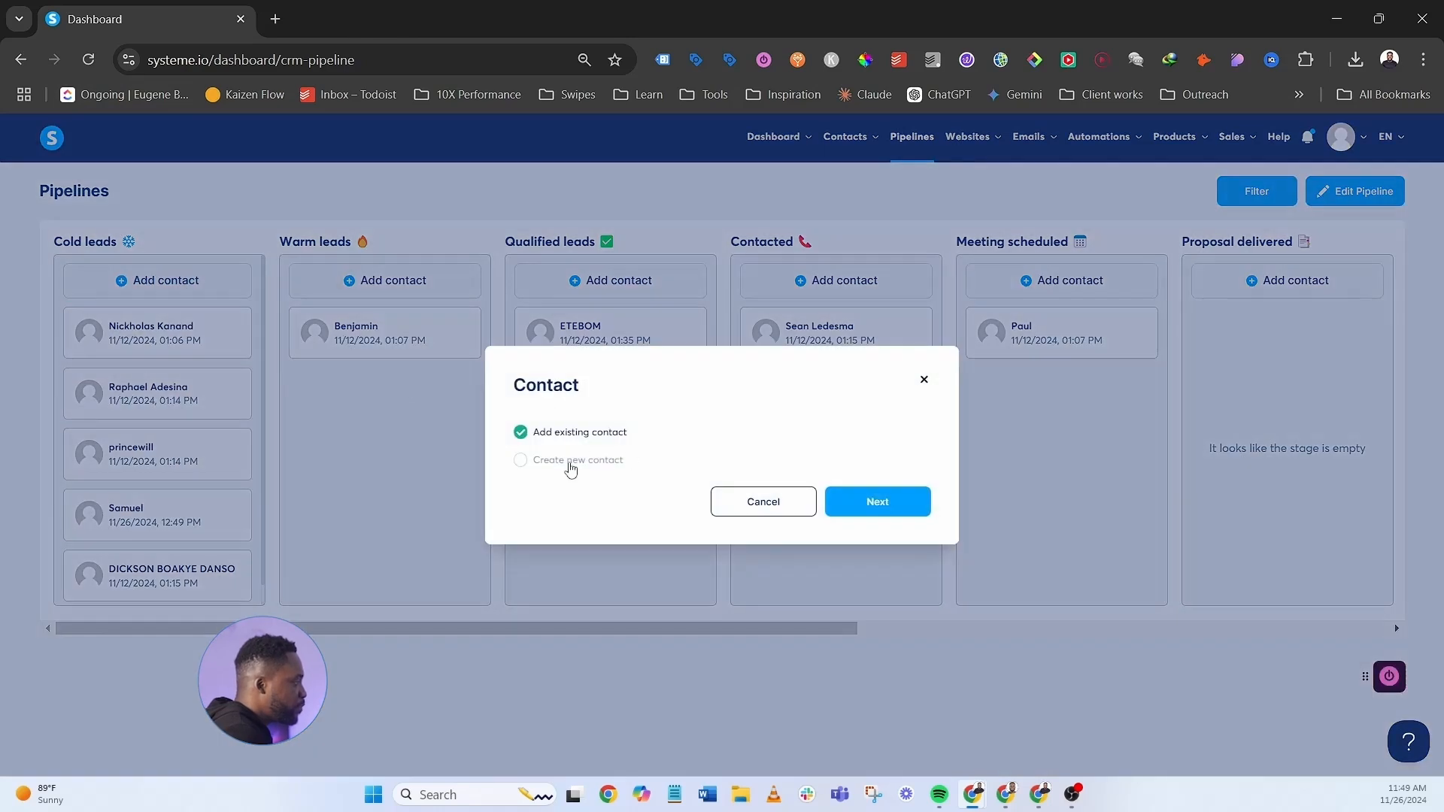
- Create a brand-new contact with first name, last name and e-mail, and save it
left_click(523, 462)
left_click(872, 502)
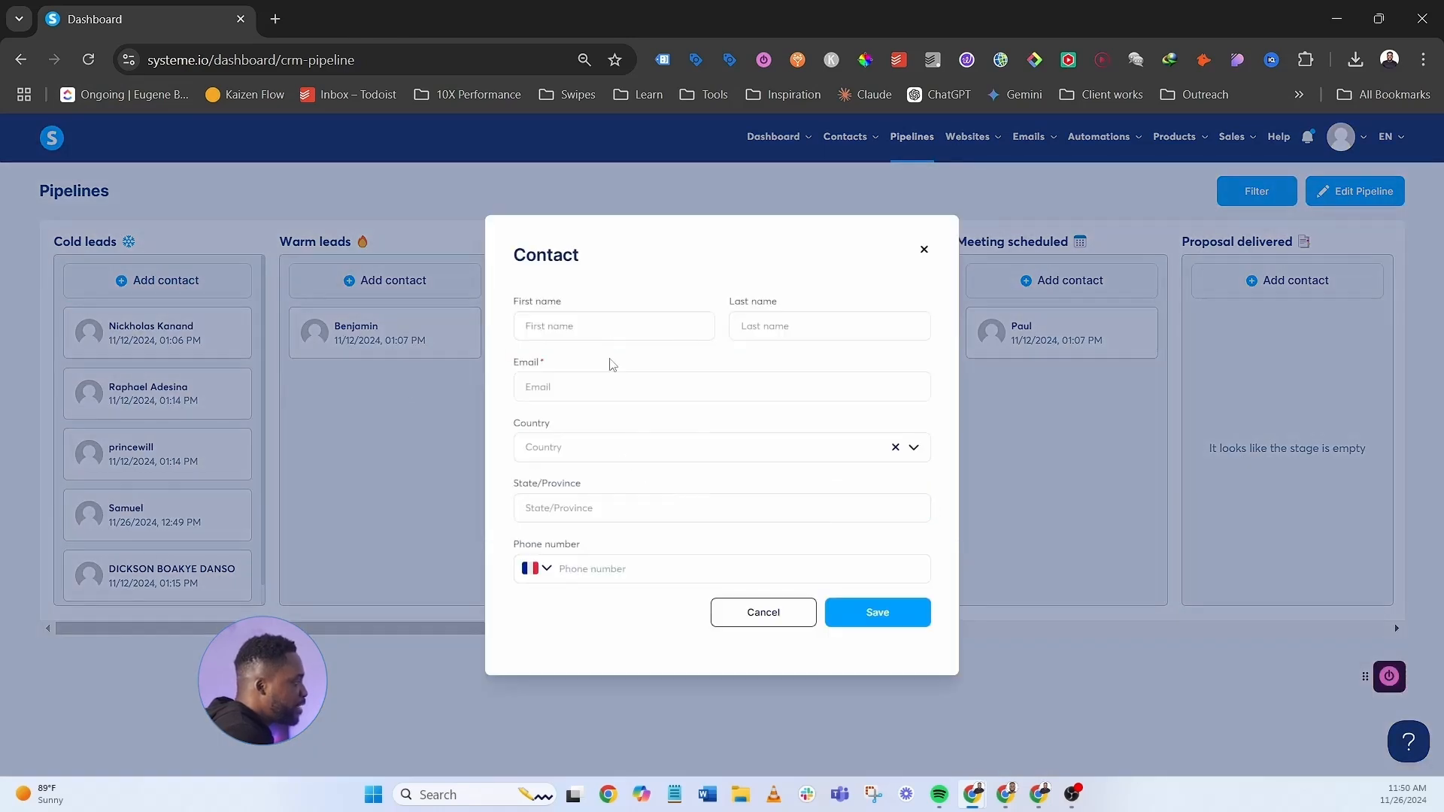
left_click(570, 321)
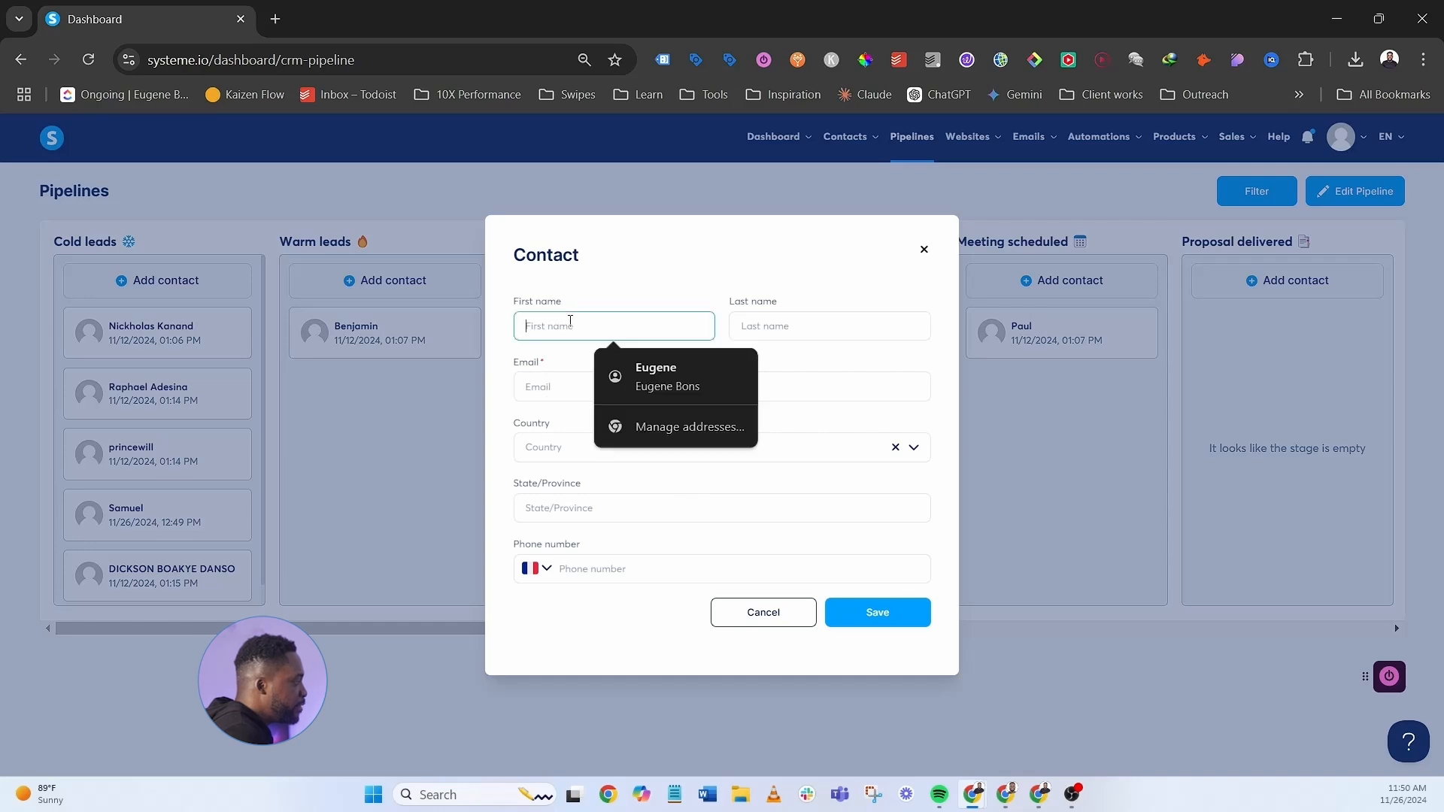
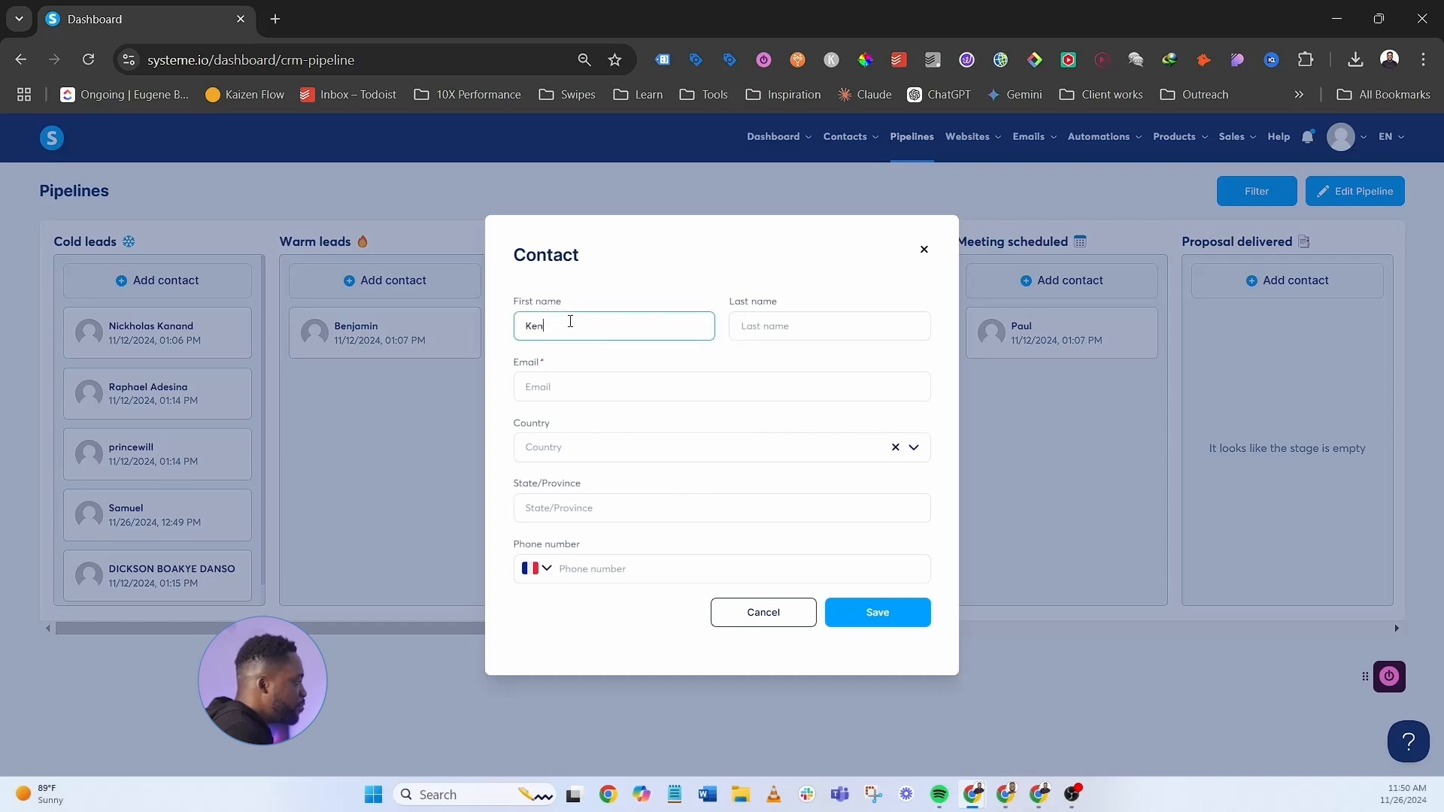
left_click(765, 326)
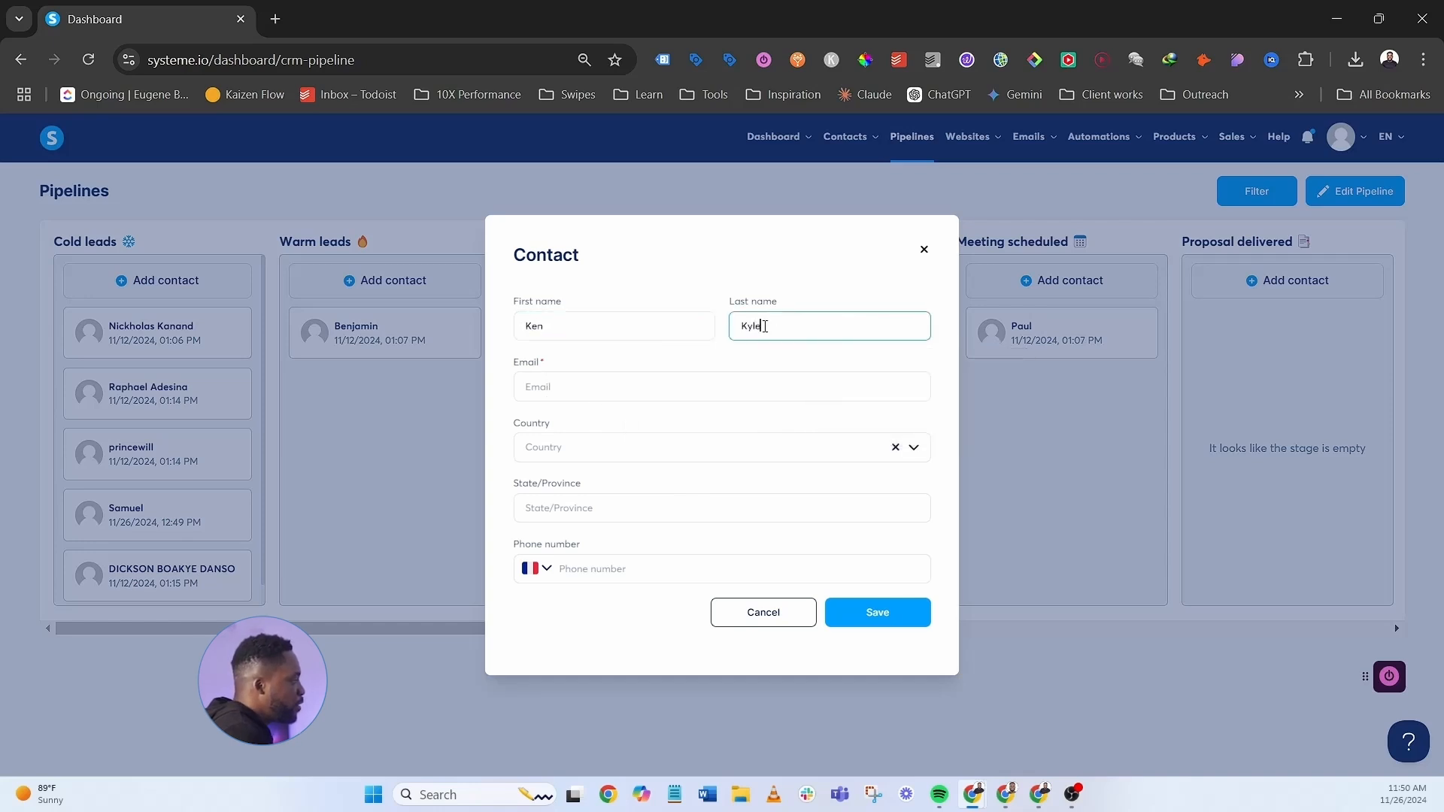
left_click(684, 386)
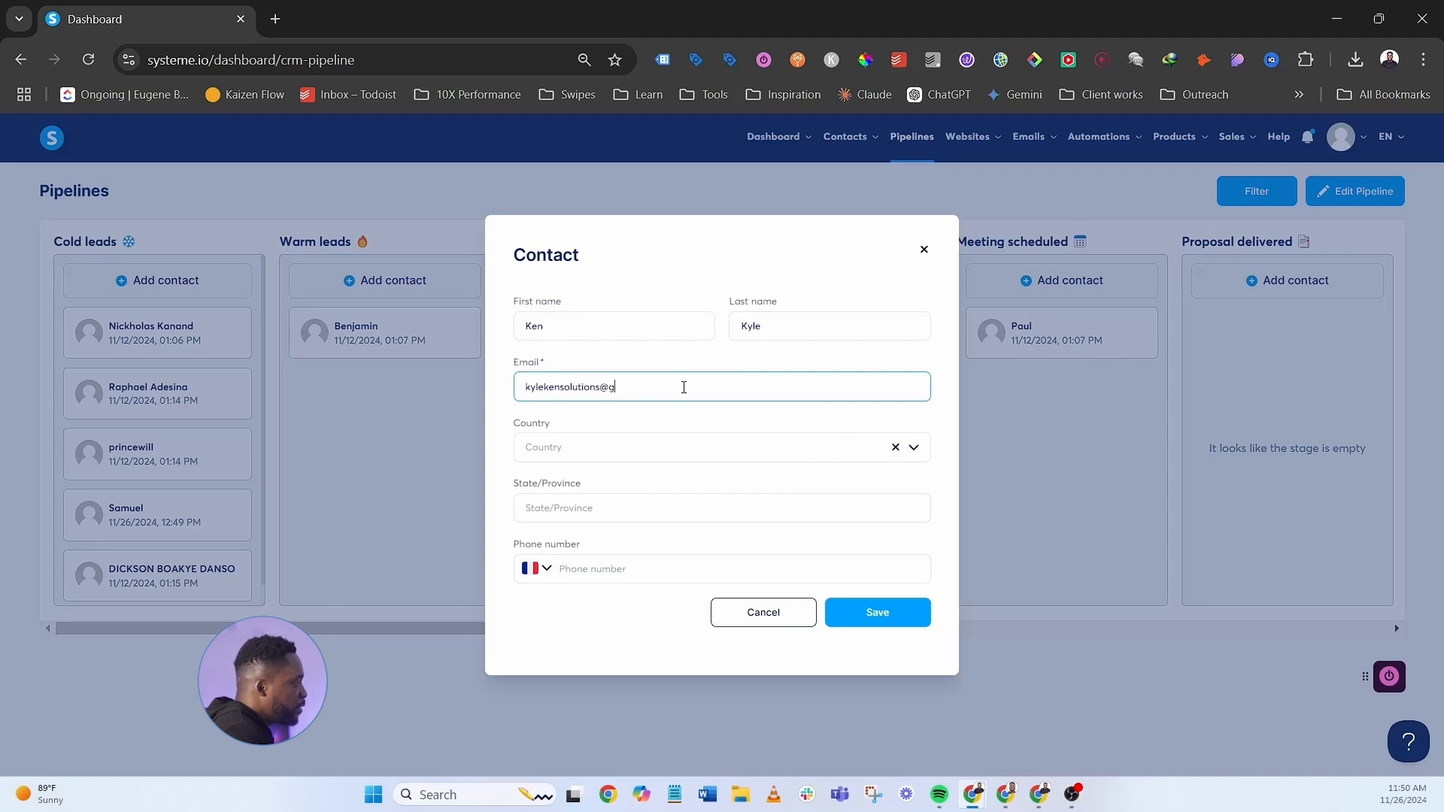
left_click(873, 612)
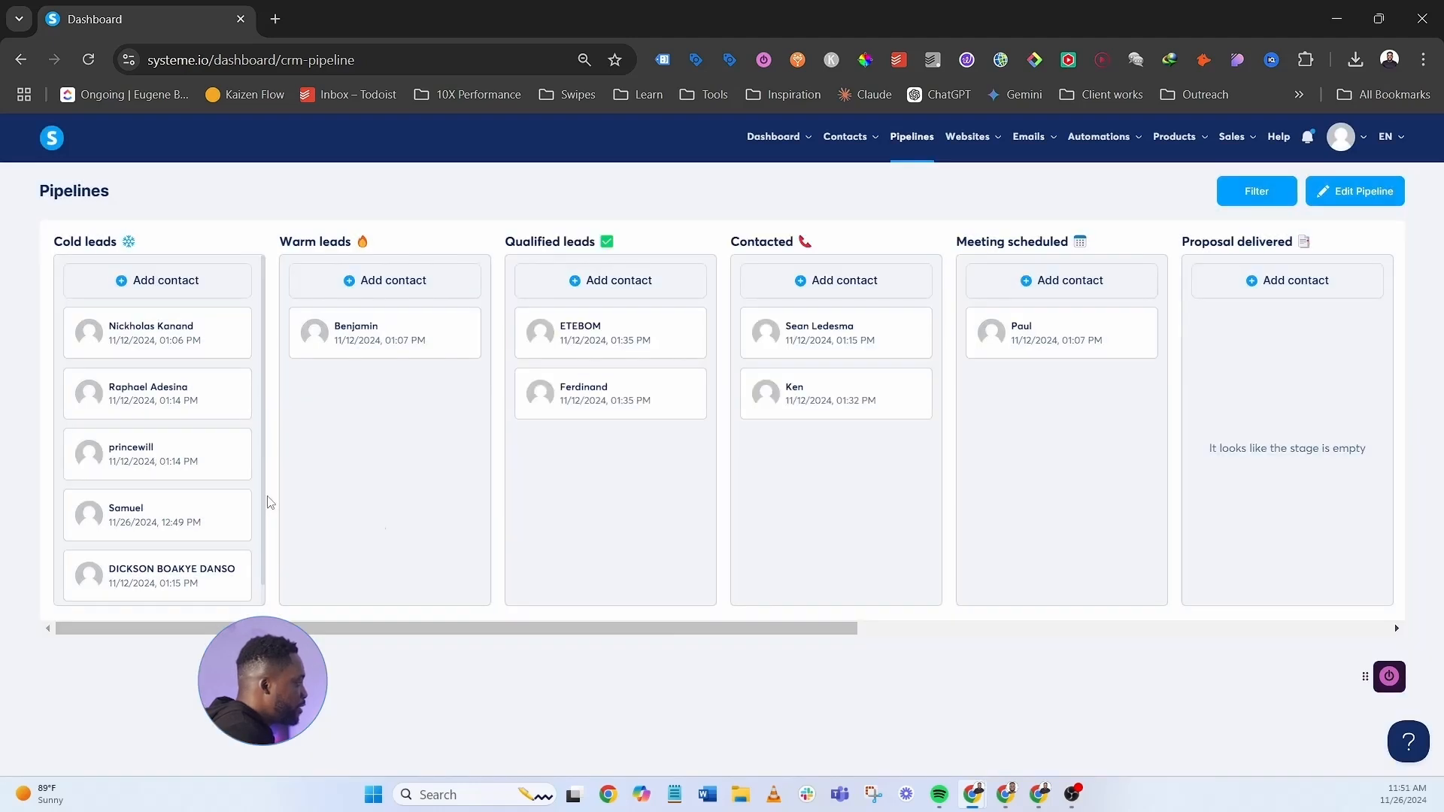
left_click(841, 399)
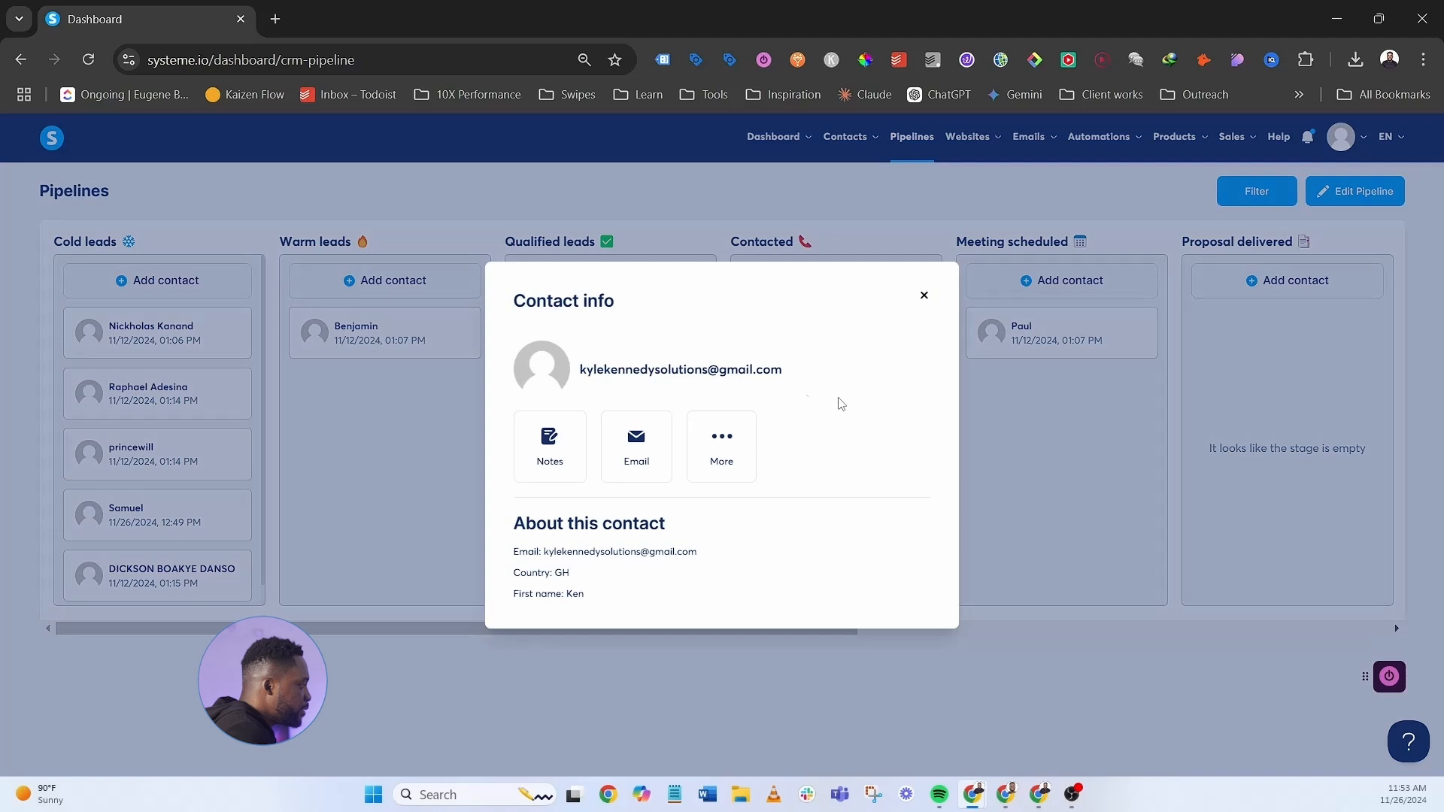
left_click(731, 450)
left_click(720, 528)
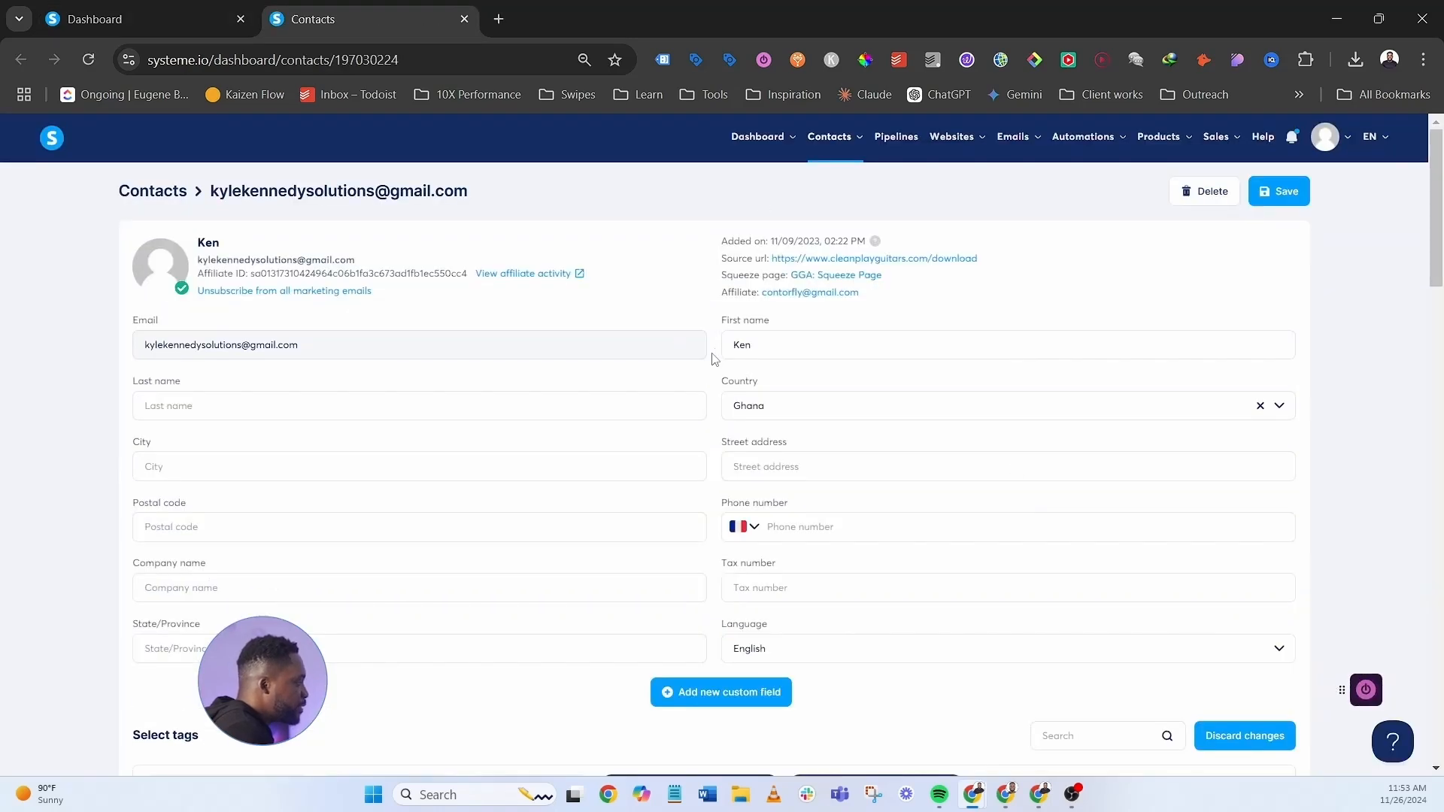
scroll(714, 361, "down", 7)
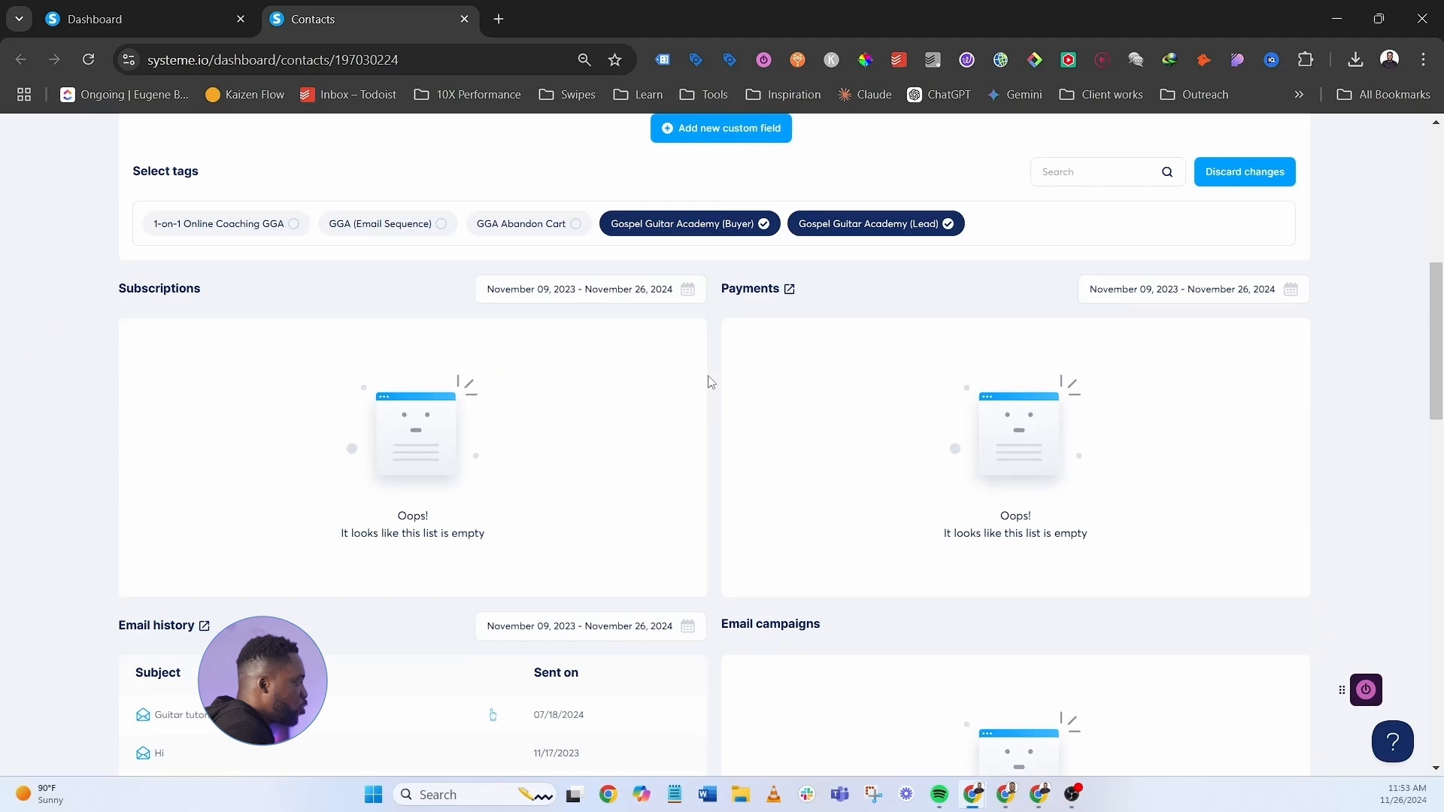
scroll(718, 386, "down", 1)
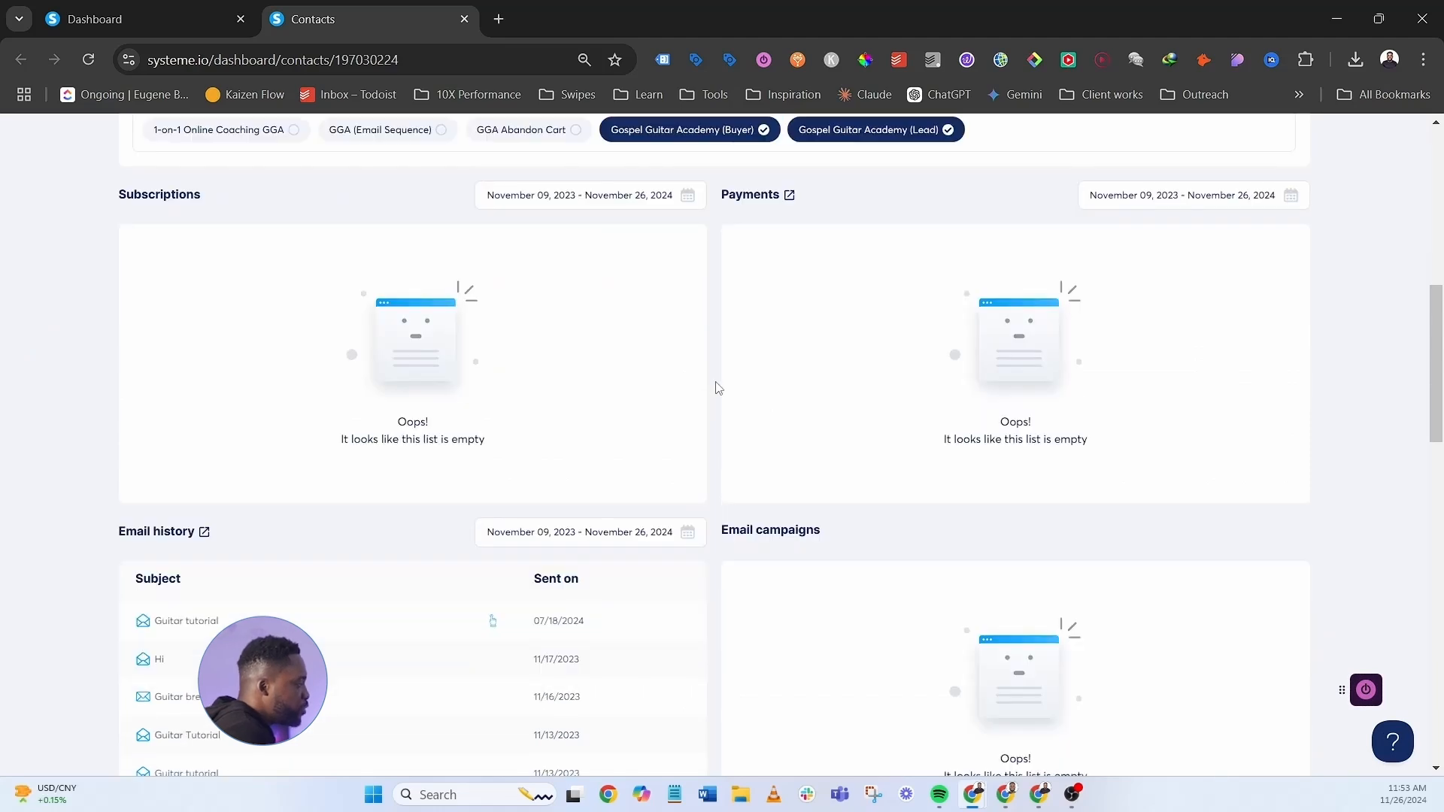
scroll(716, 417, "up", 1)
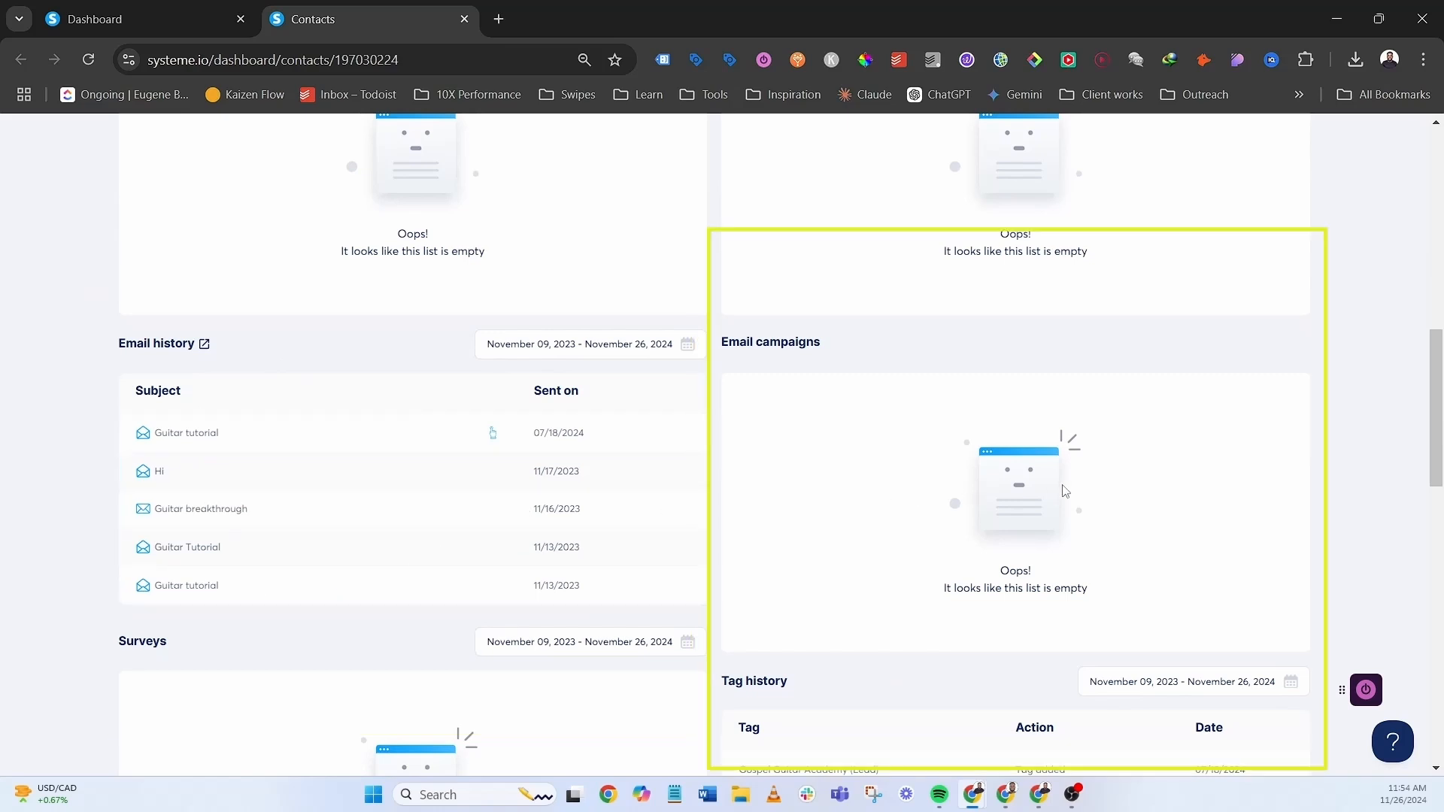
scroll(959, 499, "down", 1)
scroll(894, 501, "down", 4)
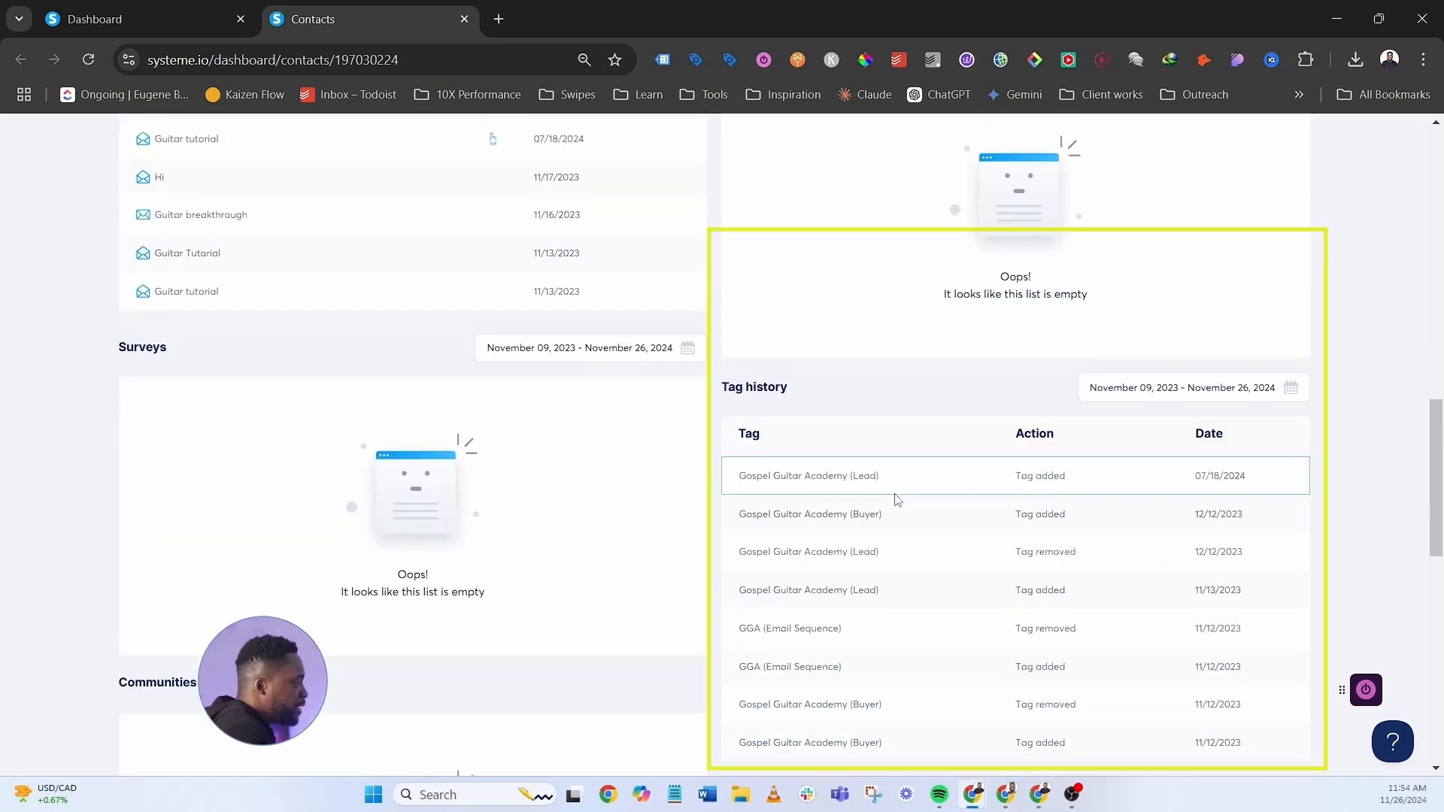
scroll(575, 485, "down", 2)
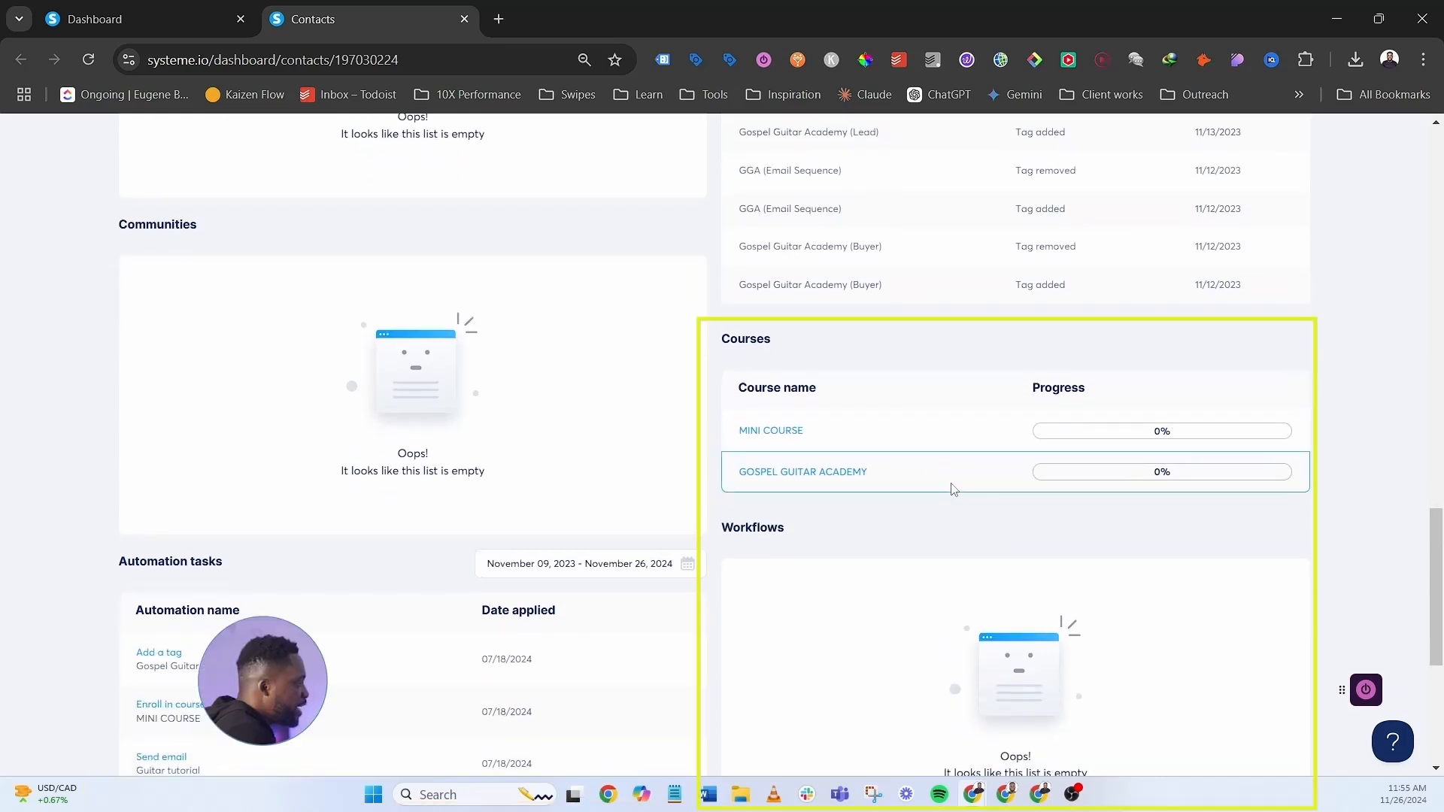
scroll(951, 481, "down", 4)
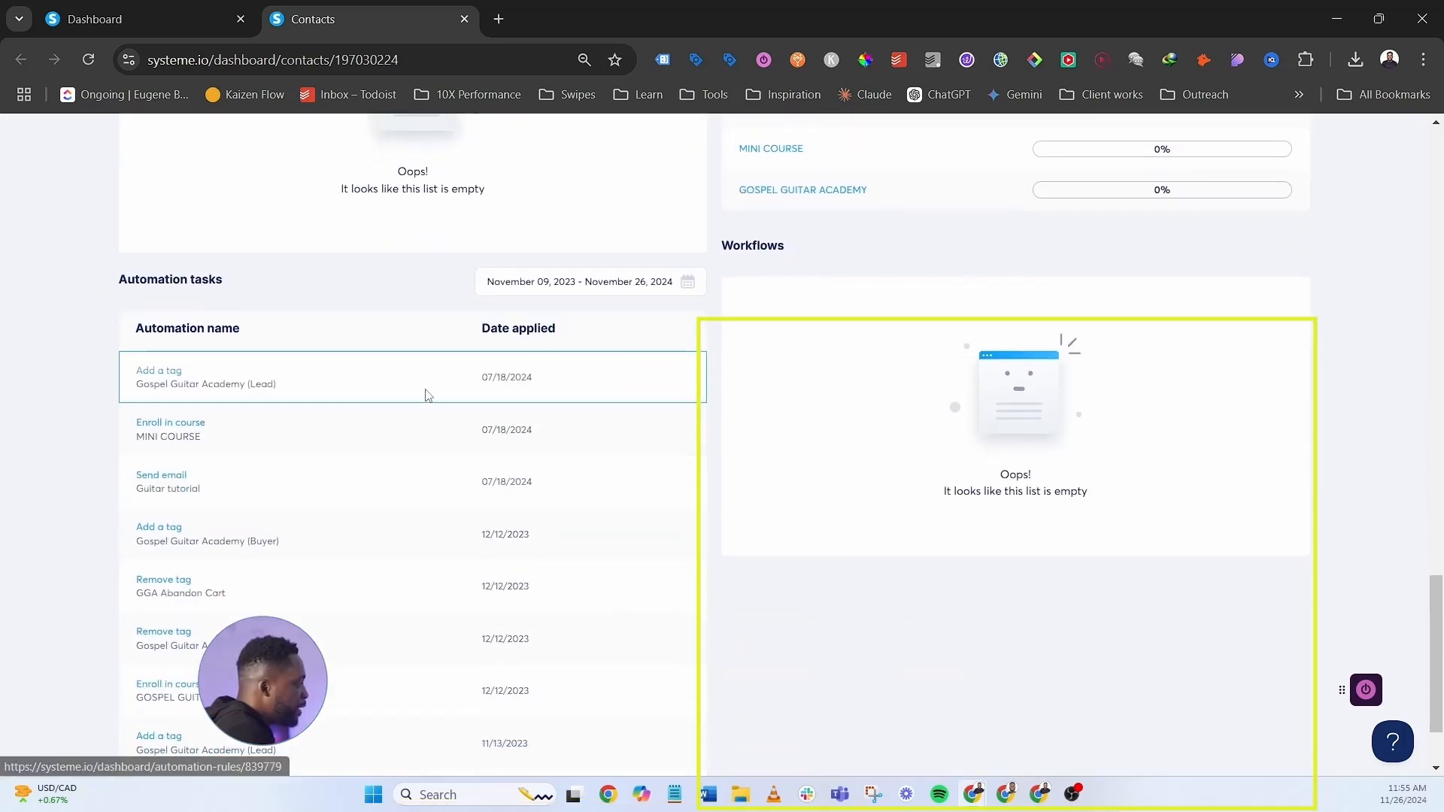
scroll(422, 393, "down", 1)
scroll(572, 519, "down", 1)
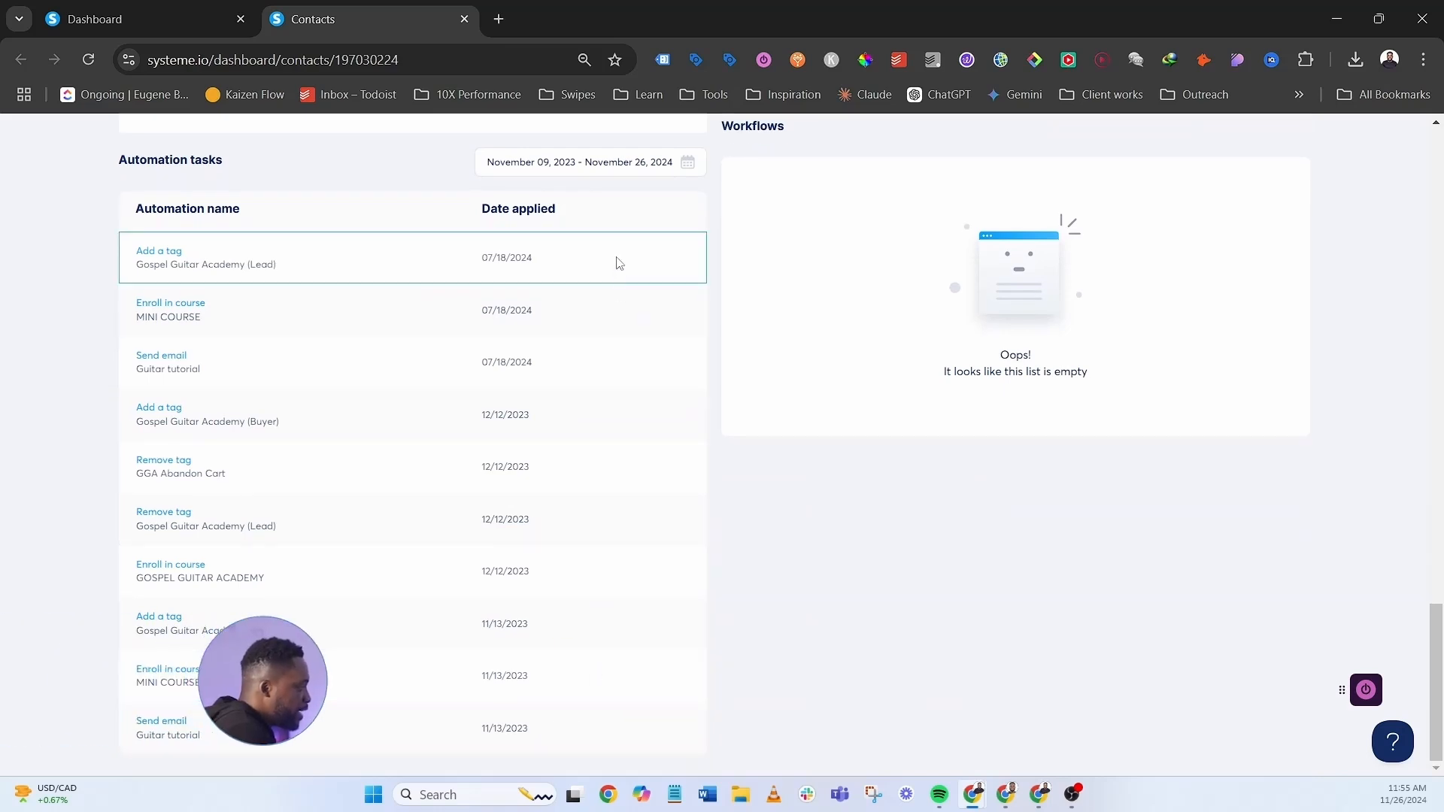
key("ctrl+w")
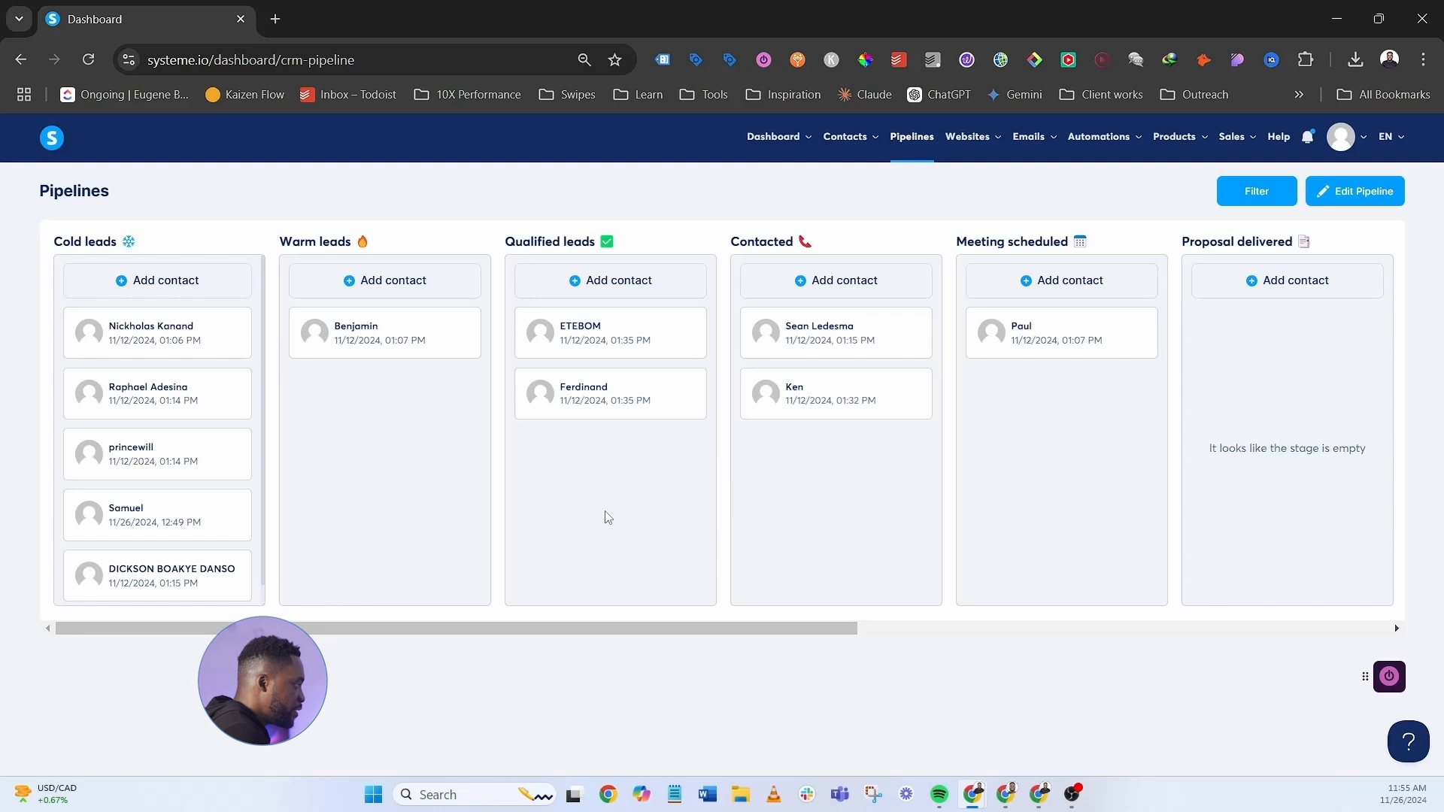
mouse_move(975, 147)
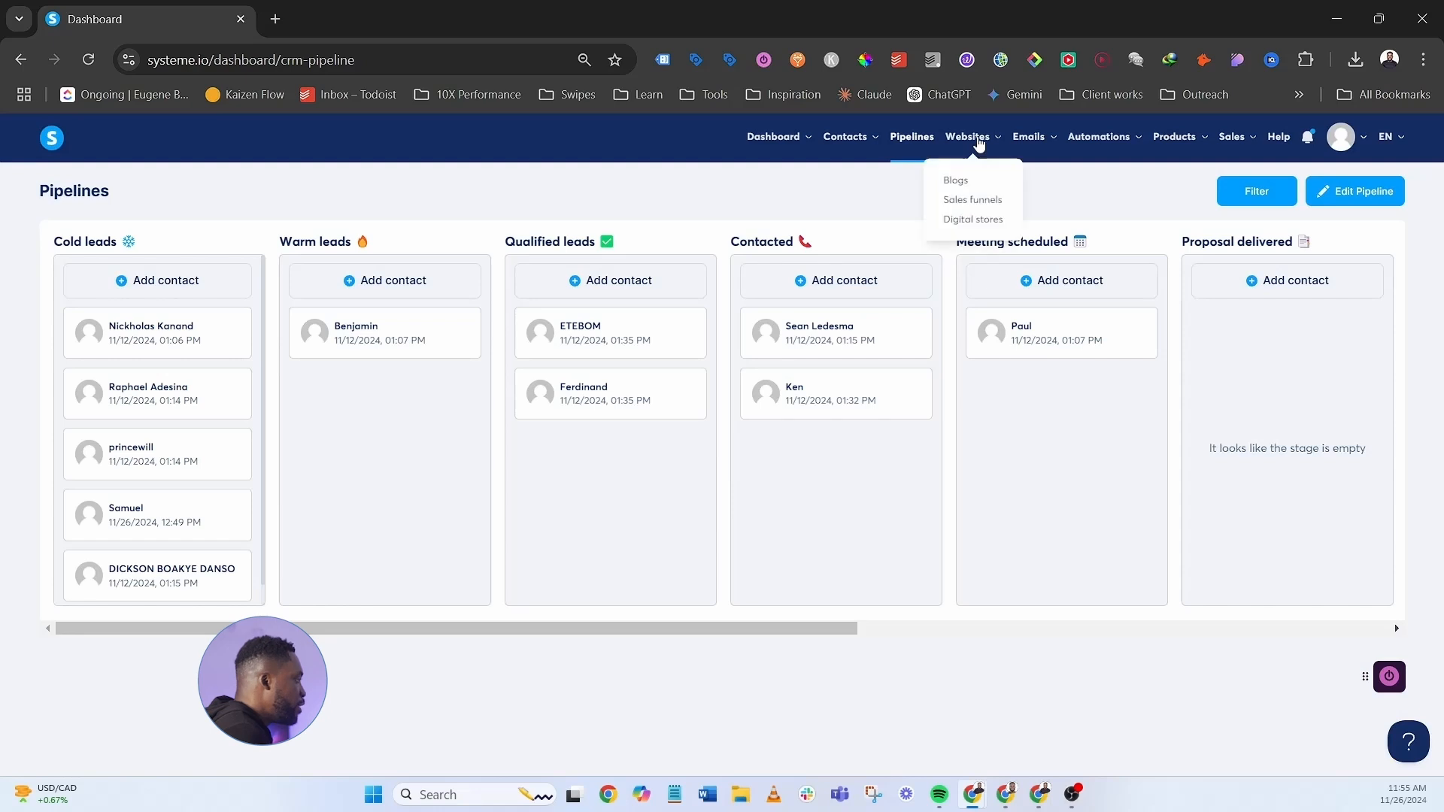
- Open the [YT] LEAD GENERATION funnel's GGA: Squeeze Page step
left_click(972, 201)
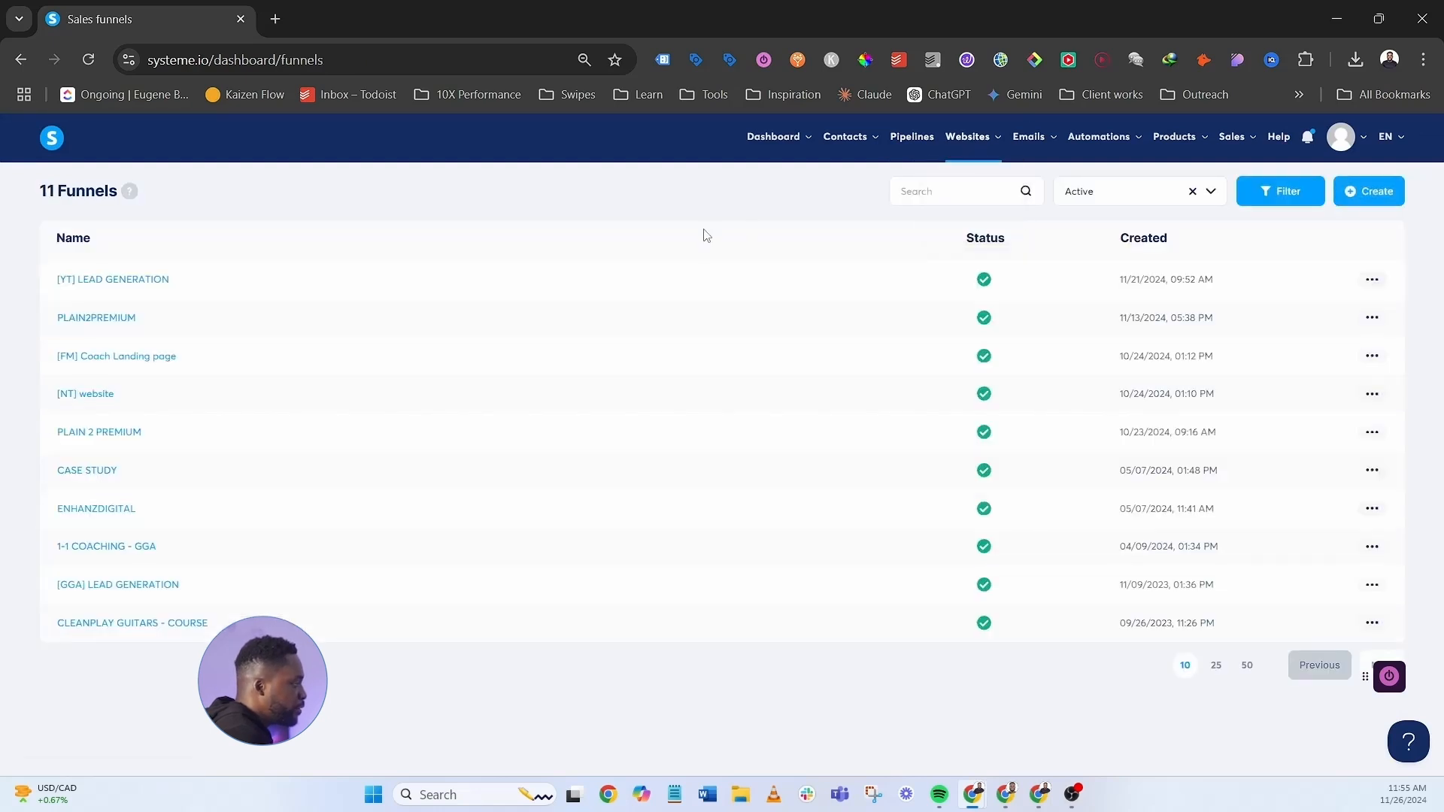
left_click(123, 282)
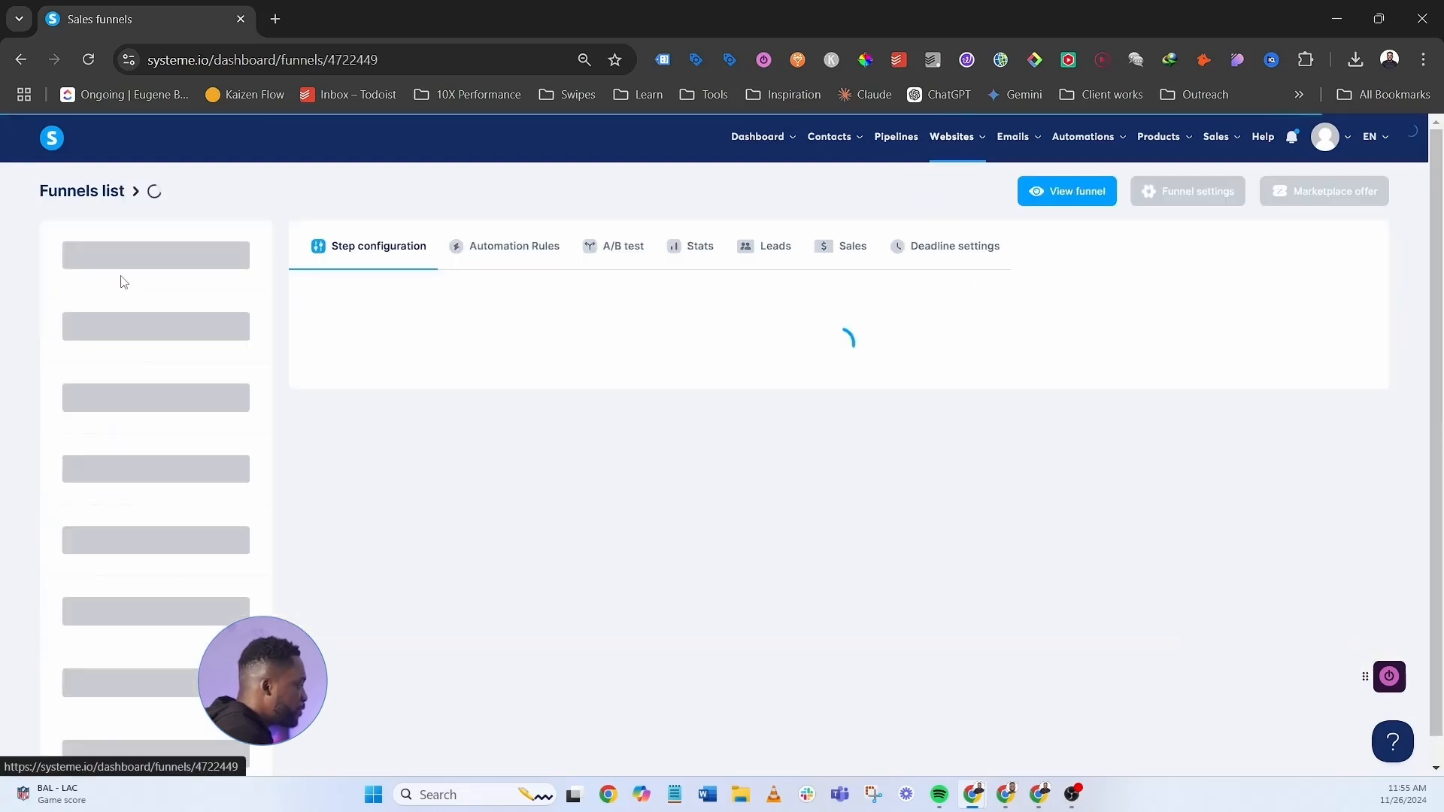
left_click(150, 260)
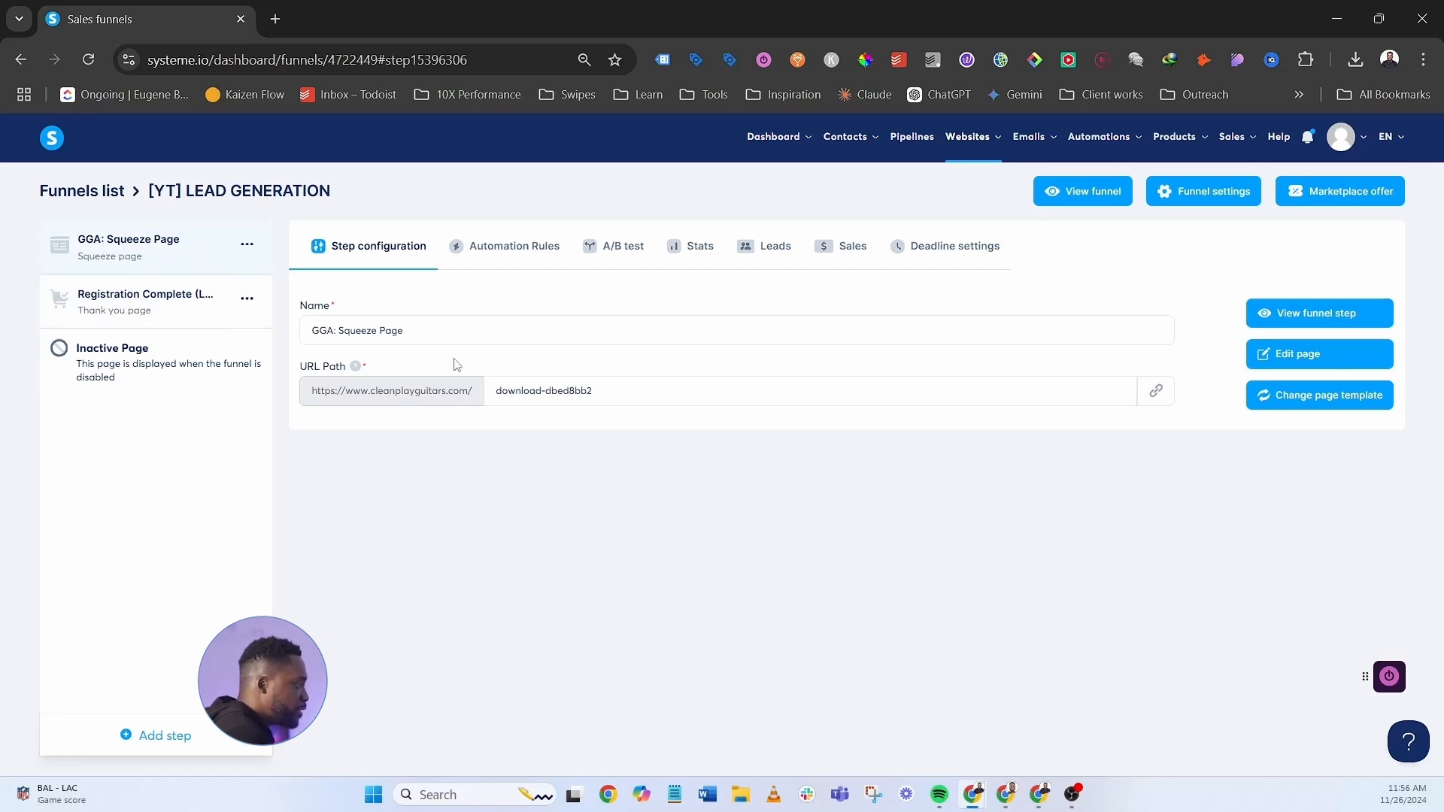
- Preview the live free-training download page and its signup form in a new tab, then close it
key("ctrl+t")
type("cleanplayguitars.com")
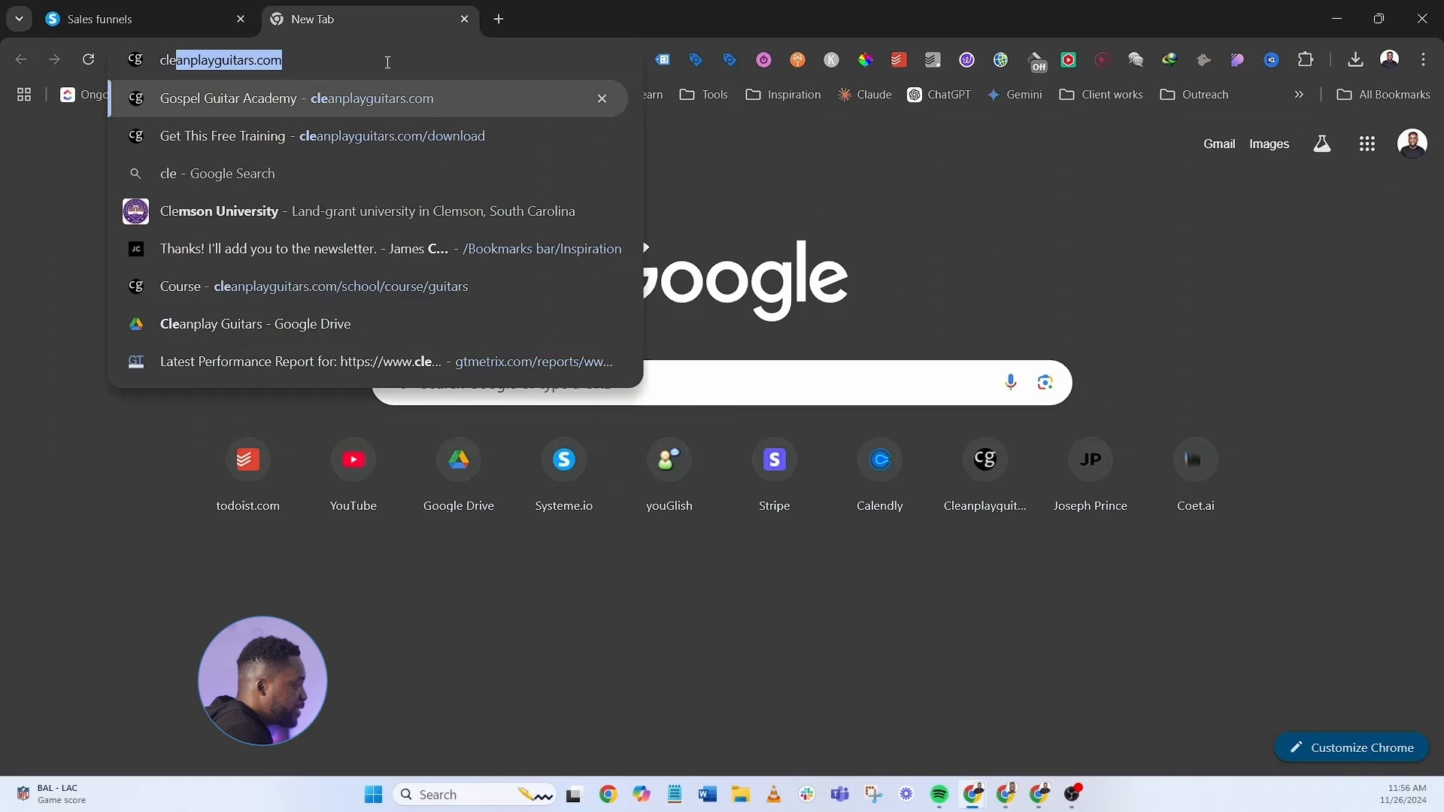
left_click(396, 136)
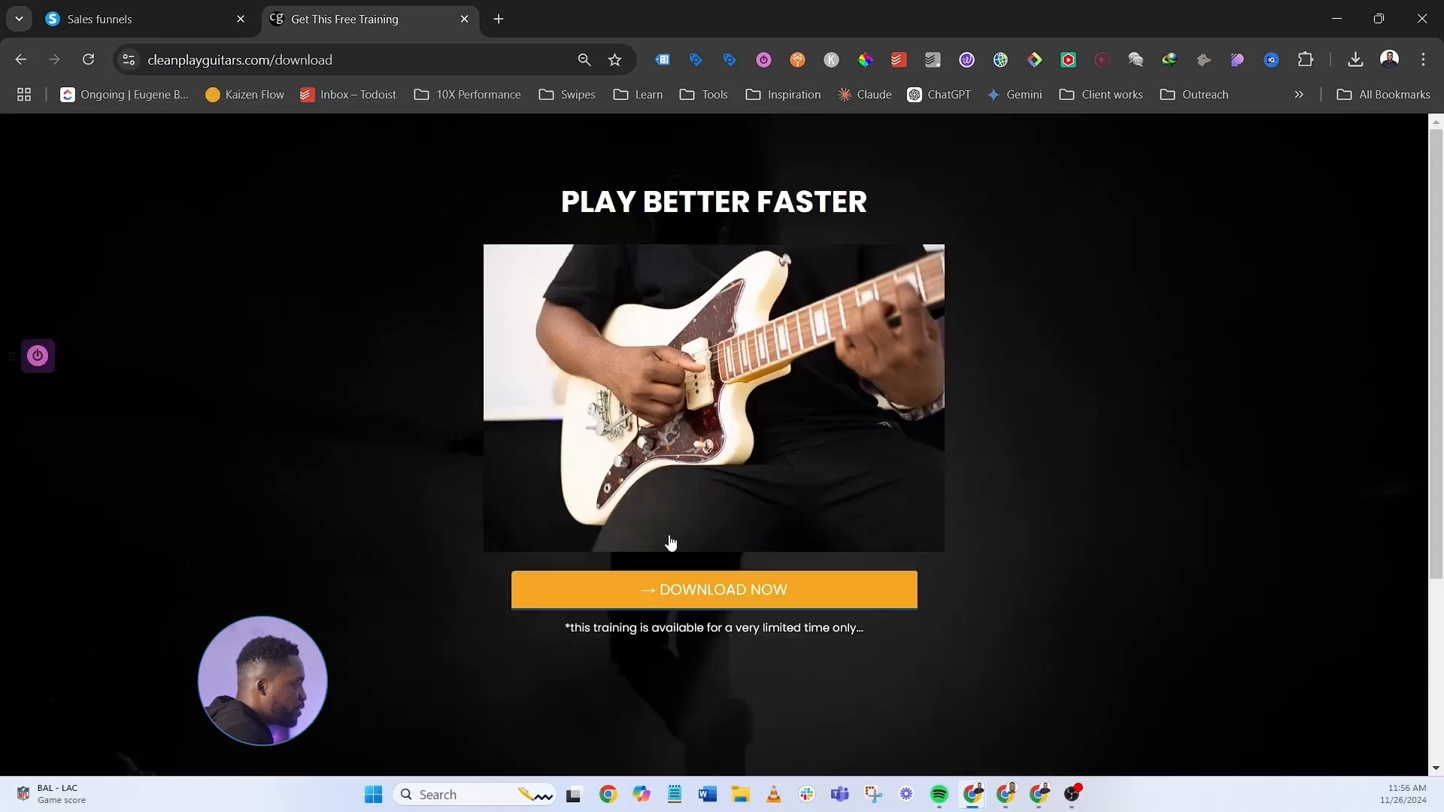
left_click(667, 594)
key("ctrl+w")
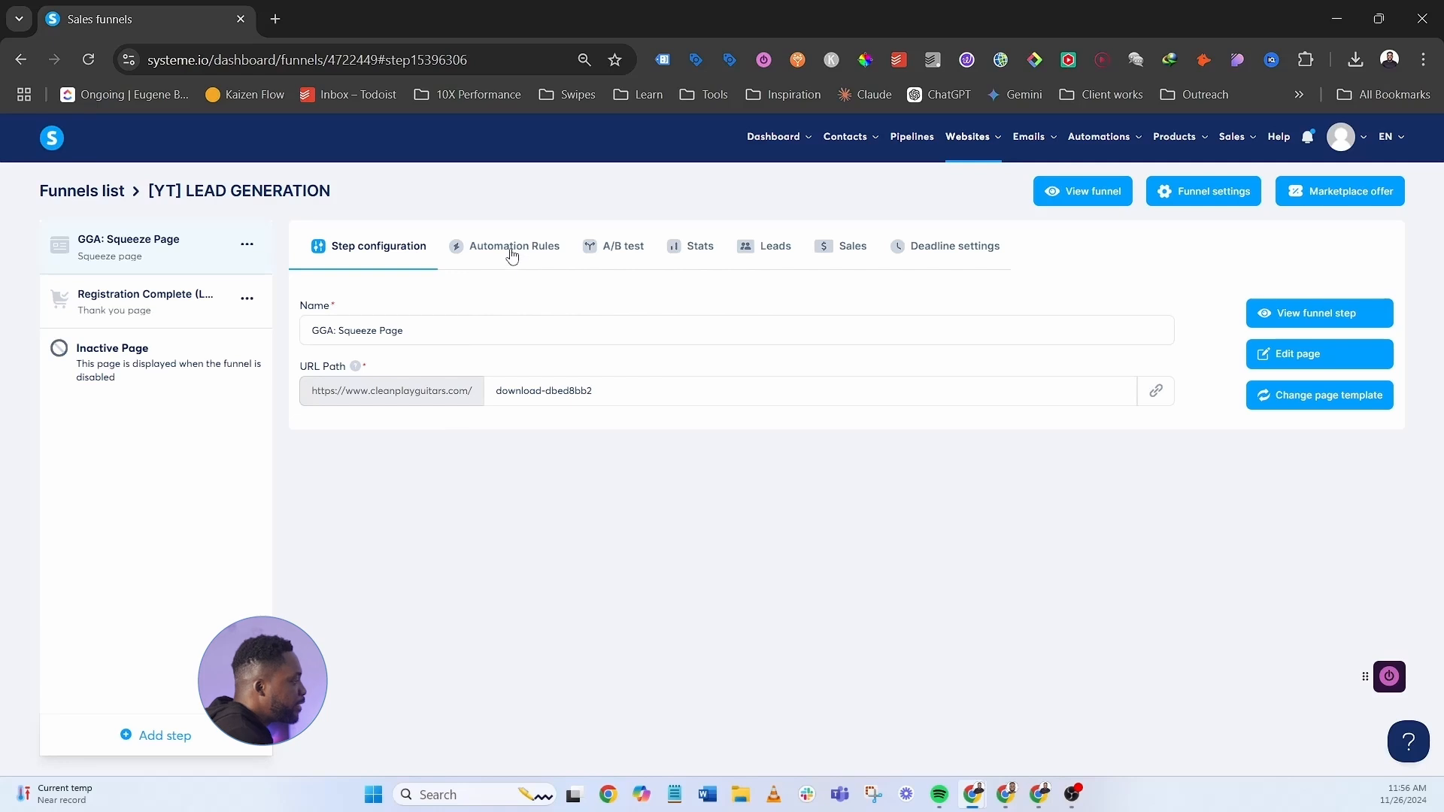
- Start a new automation rule triggered by funnel step form subscriptions
left_click(508, 251)
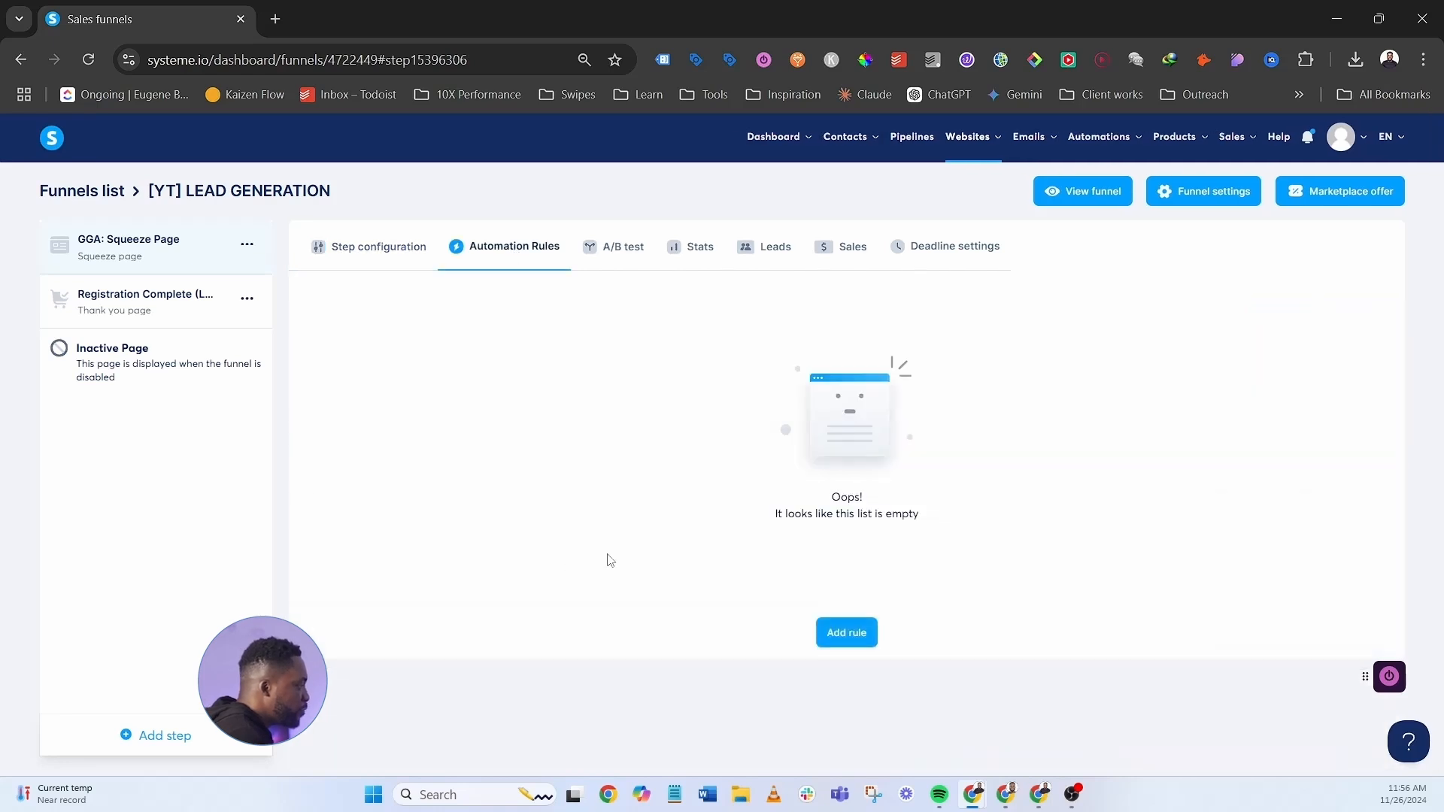
left_click(841, 635)
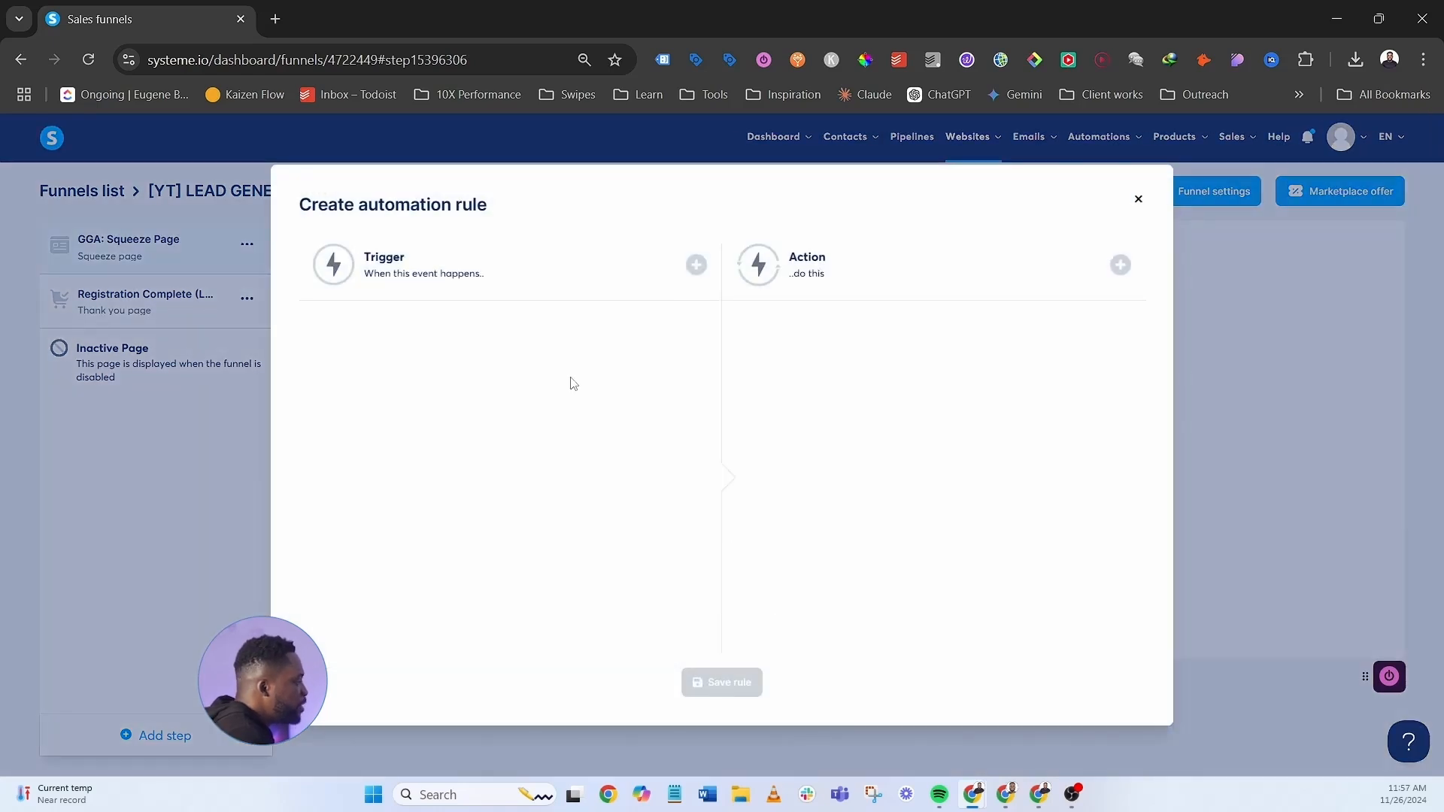
left_click(697, 265)
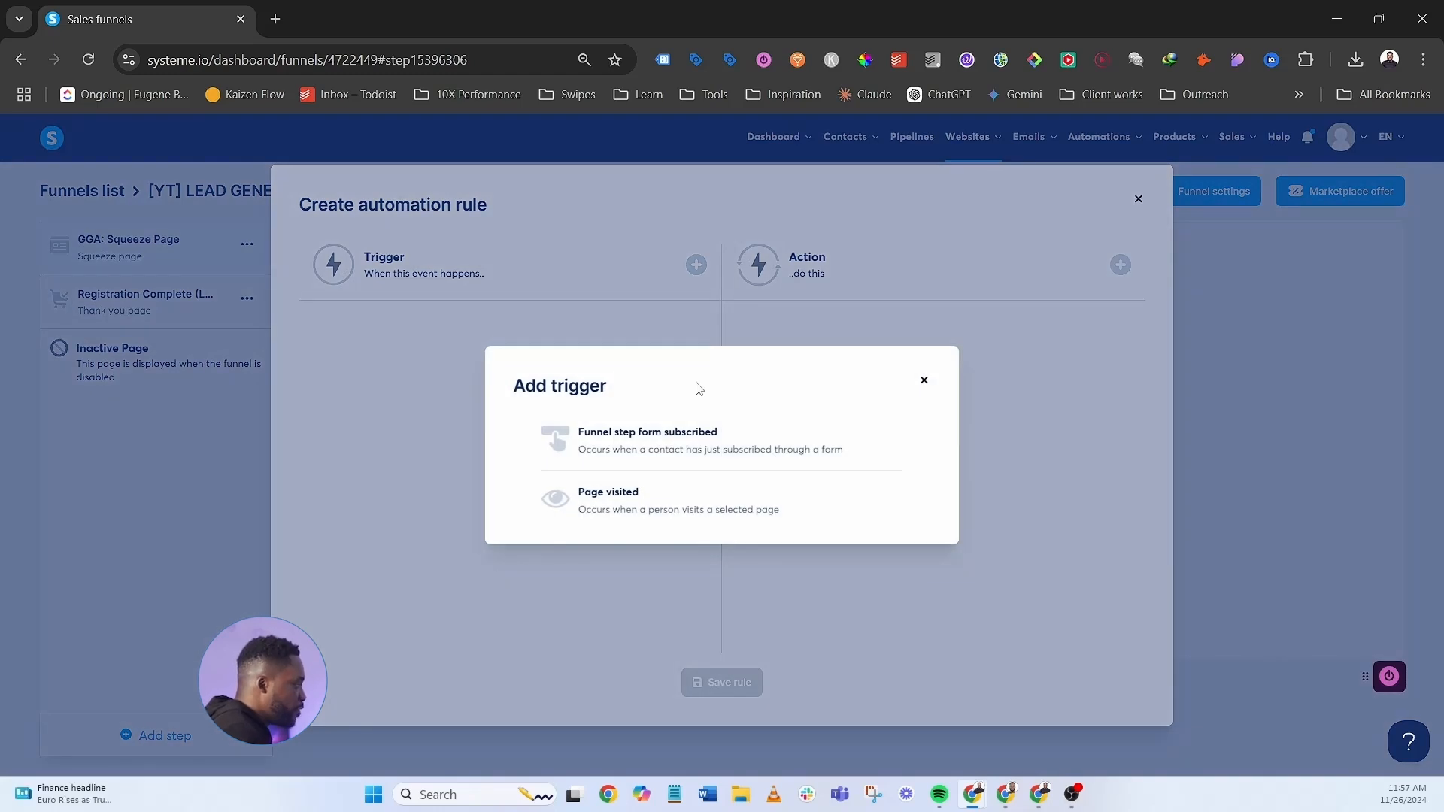
left_click(677, 441)
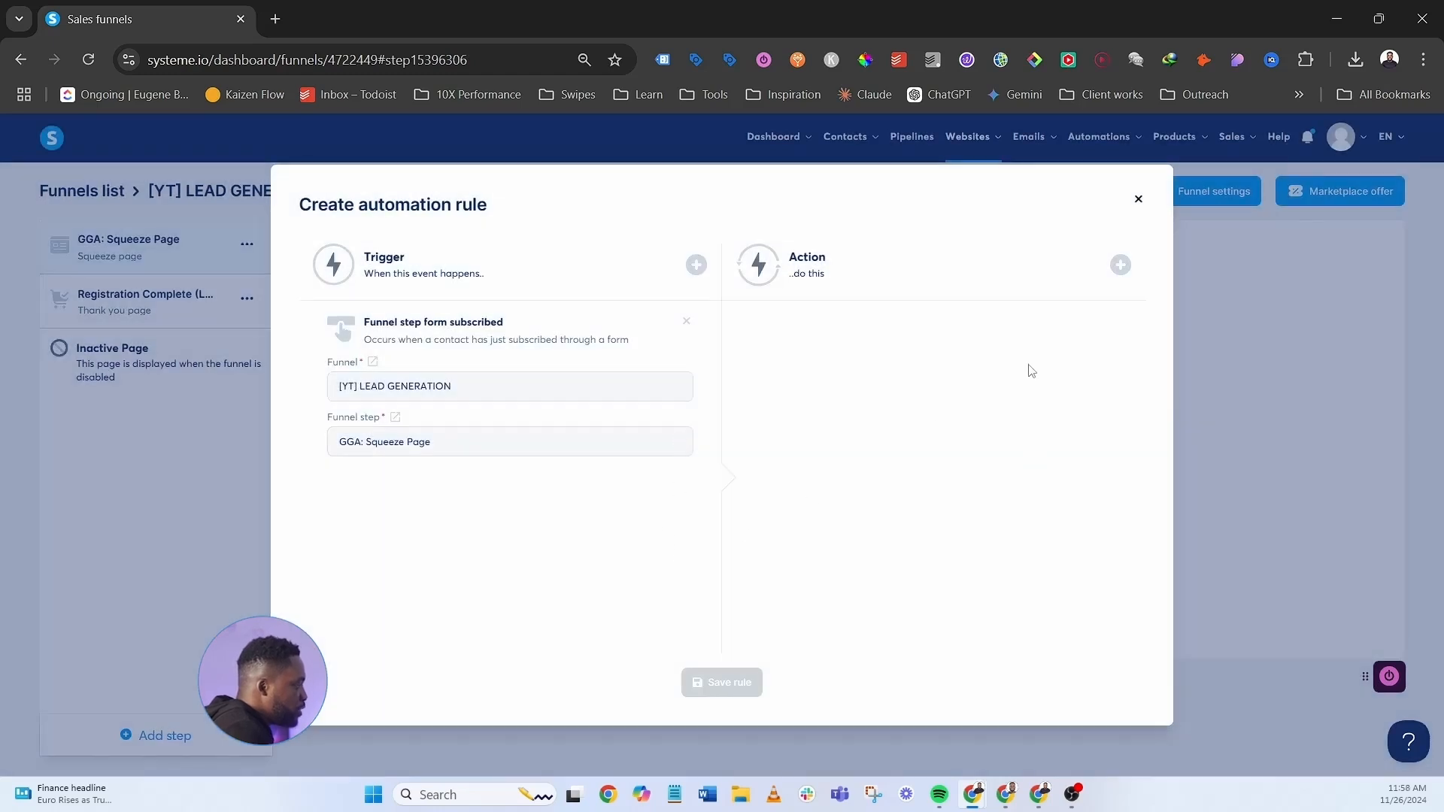
- Give the rule an 'Add to a pipeline stage' action set to Cold leads
left_click(1120, 267)
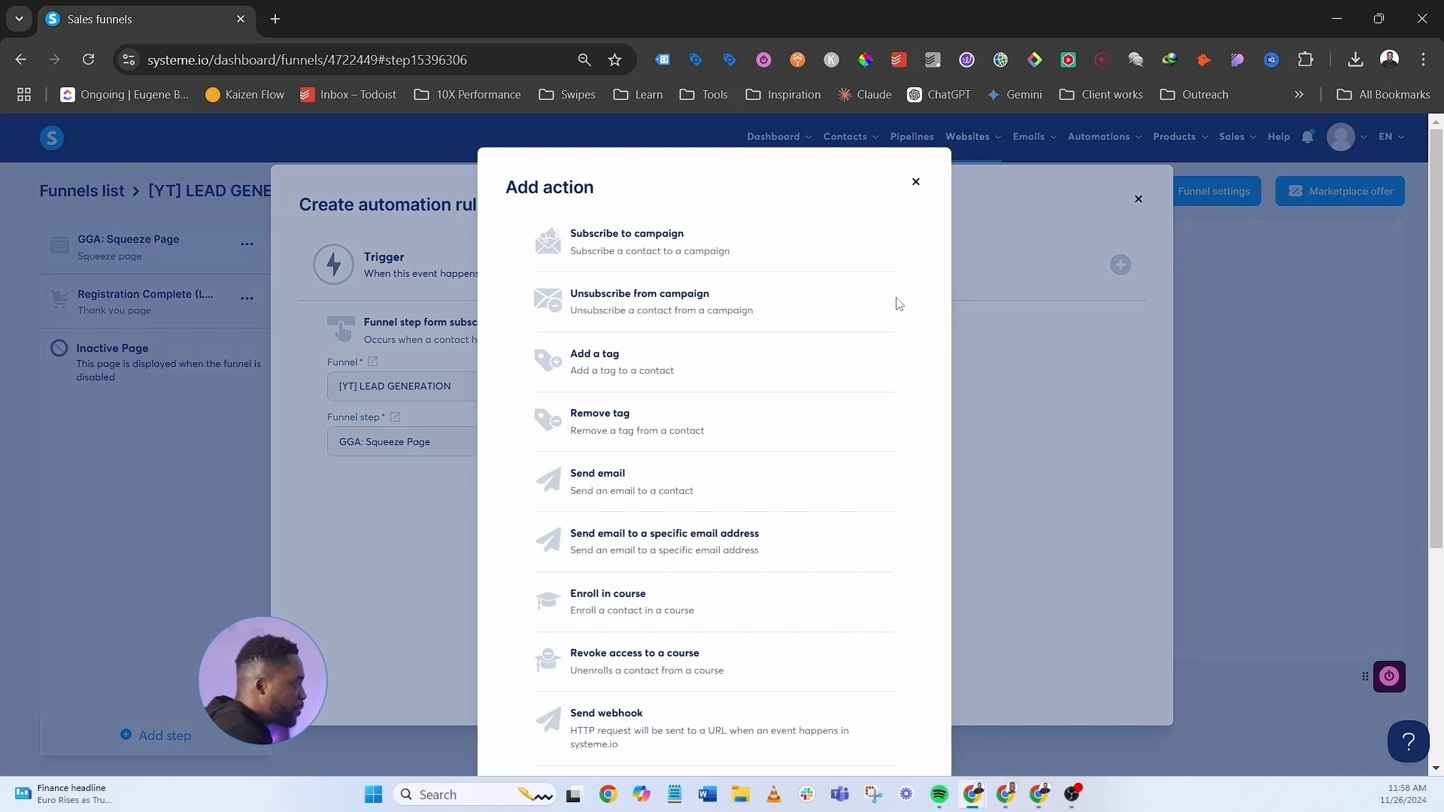
scroll(895, 303, "down", 5)
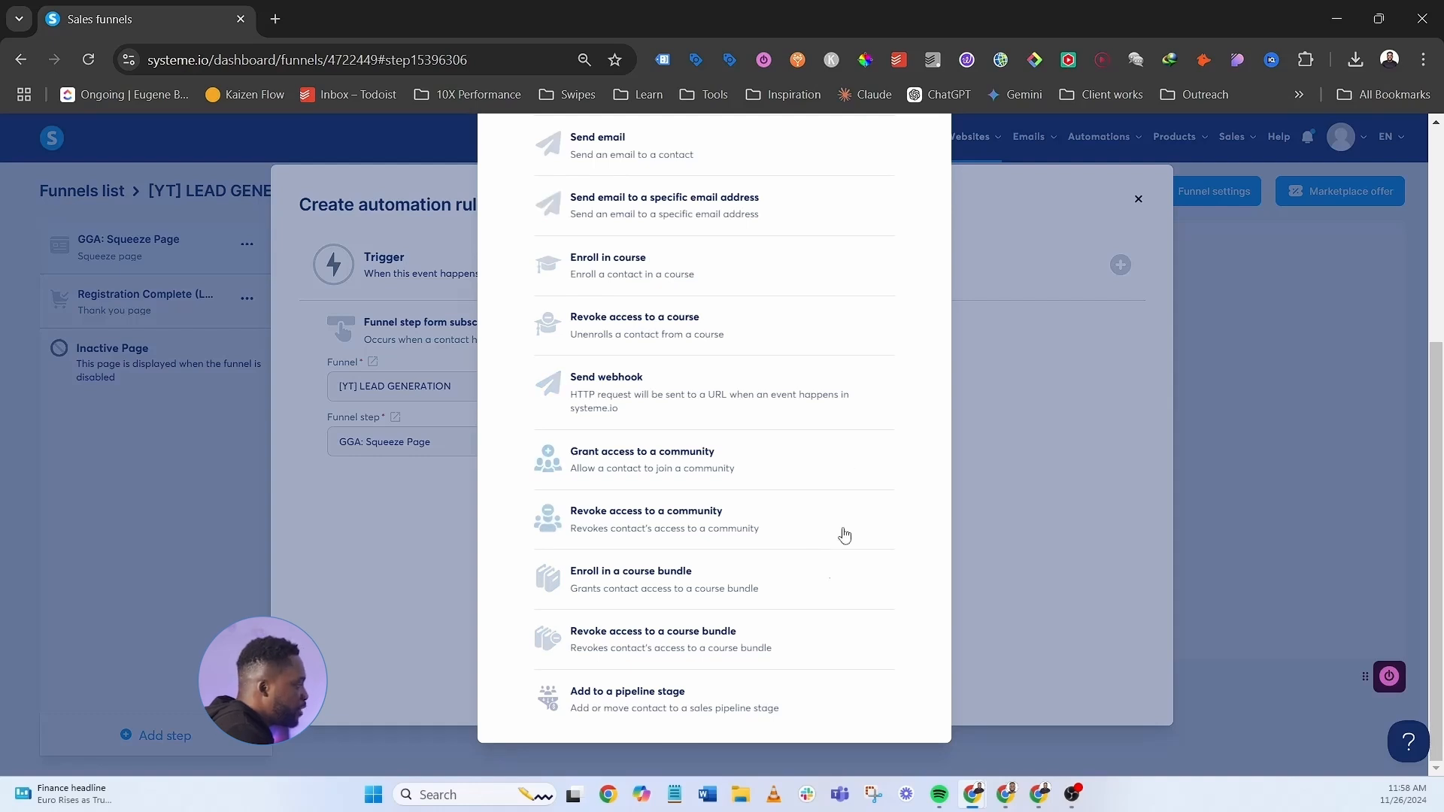
left_click(687, 700)
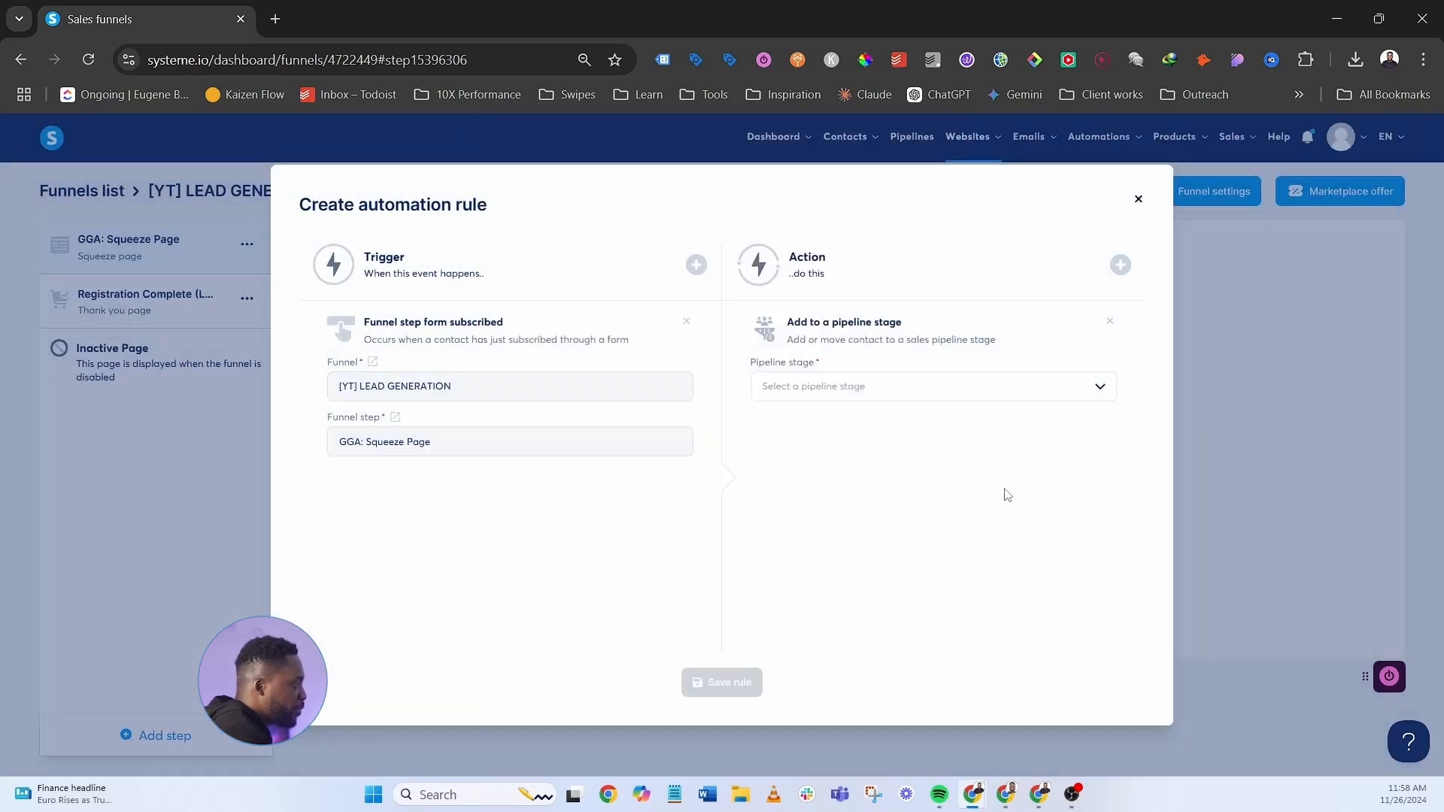
left_click(902, 386)
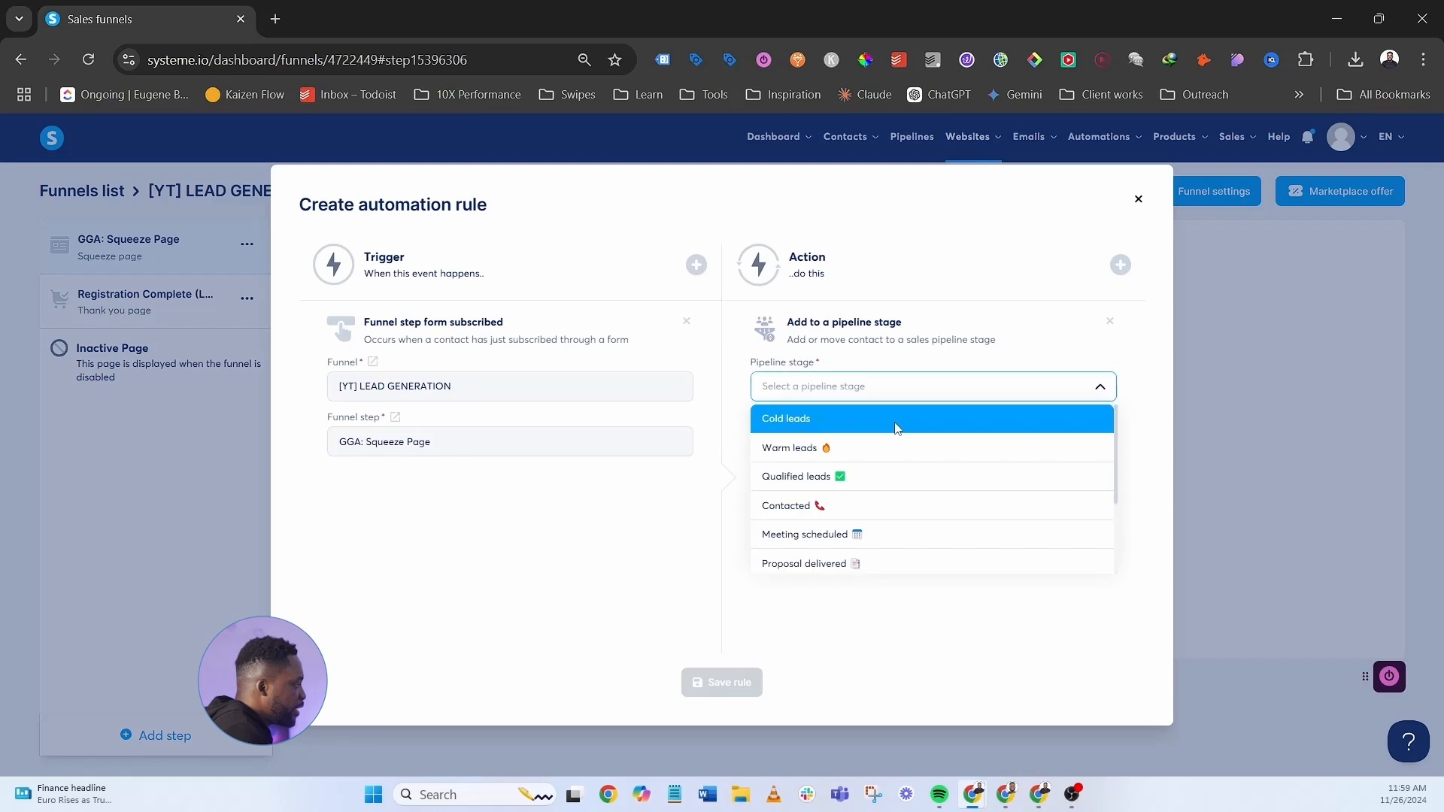
scroll(925, 490, "down", 2)
scroll(940, 538, "up", 2)
scroll(940, 539, "up", 1)
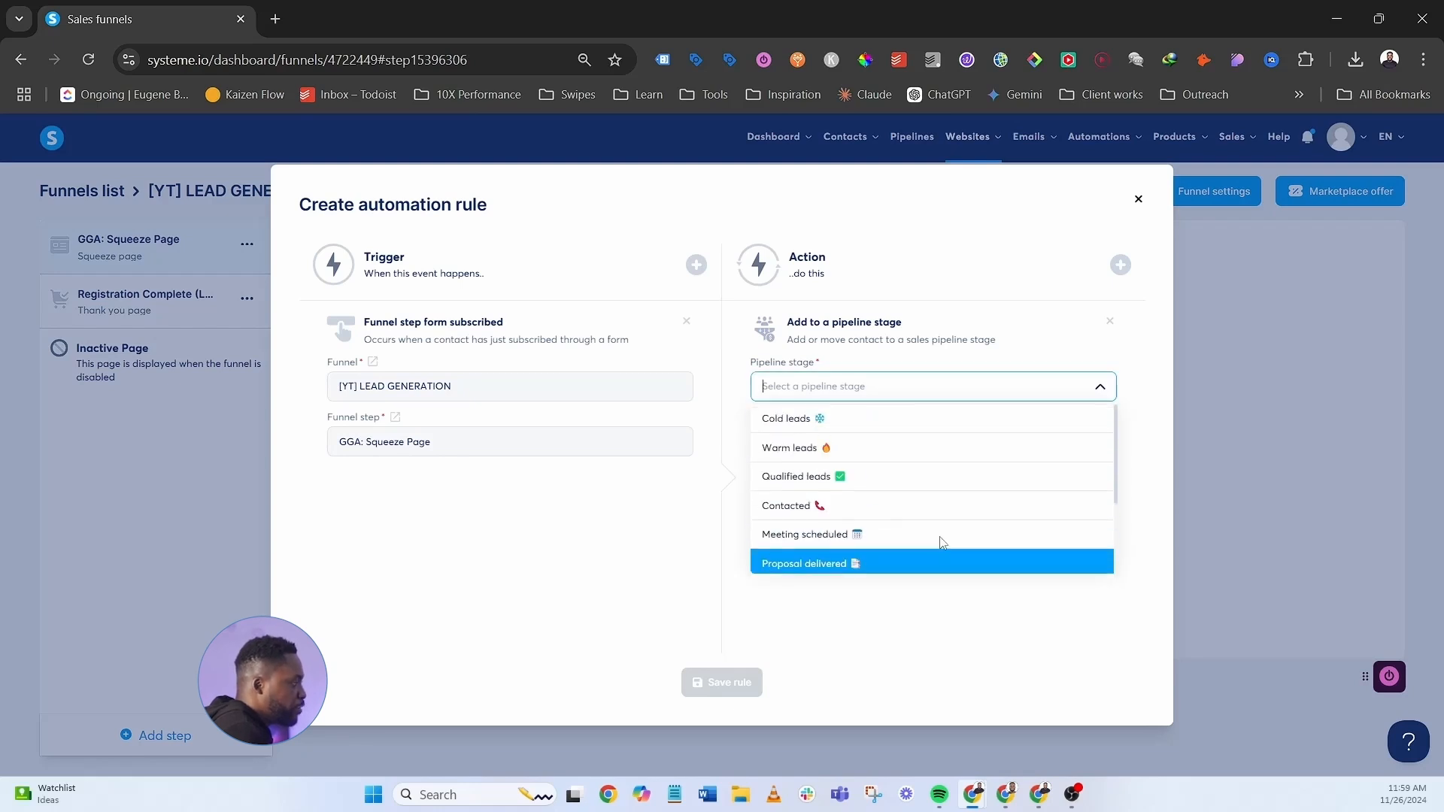
scroll(936, 548, "down", 2)
scroll(902, 466, "up", 2)
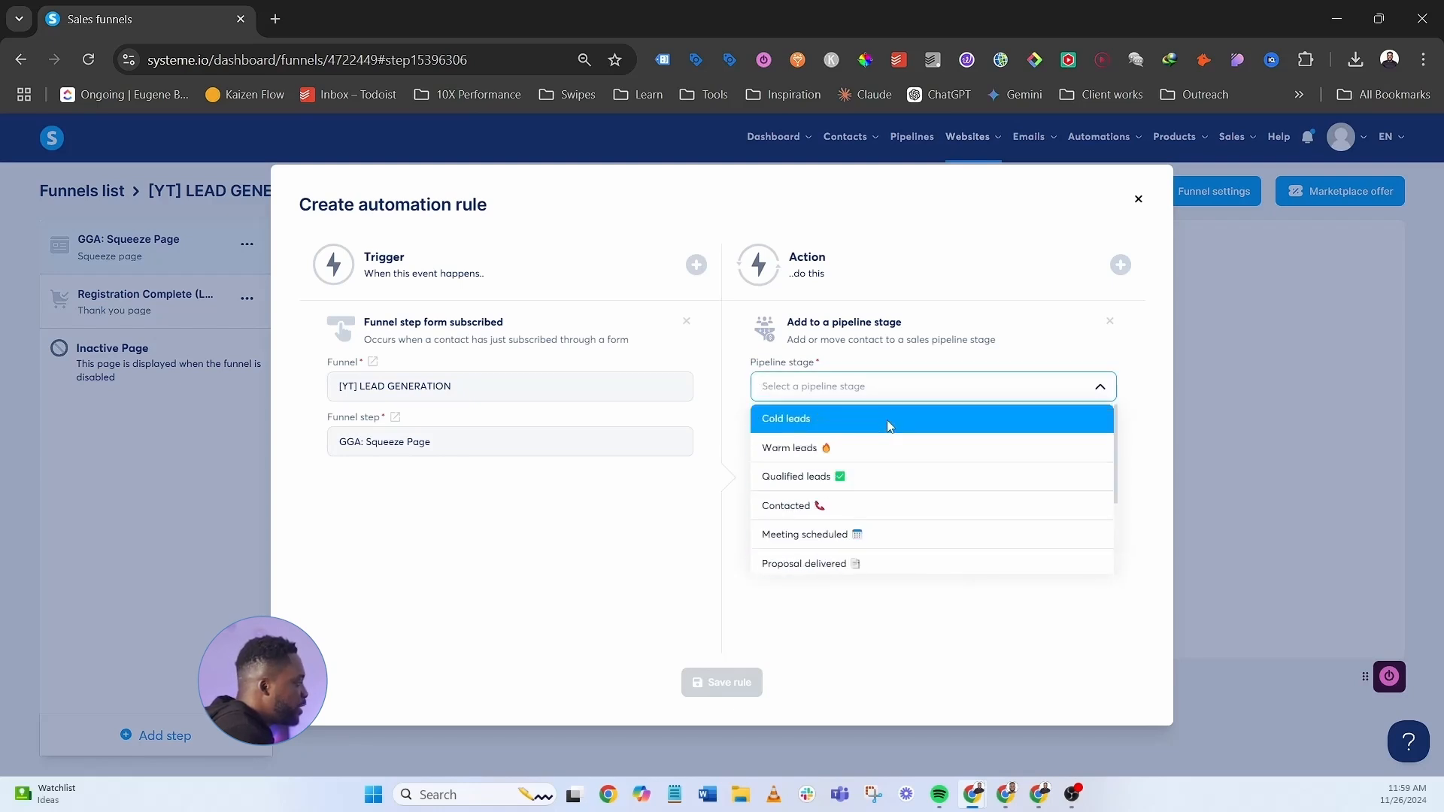
left_click(888, 420)
- Add a 'Send email to a specific email address' action and open its new email editor
left_click(1120, 264)
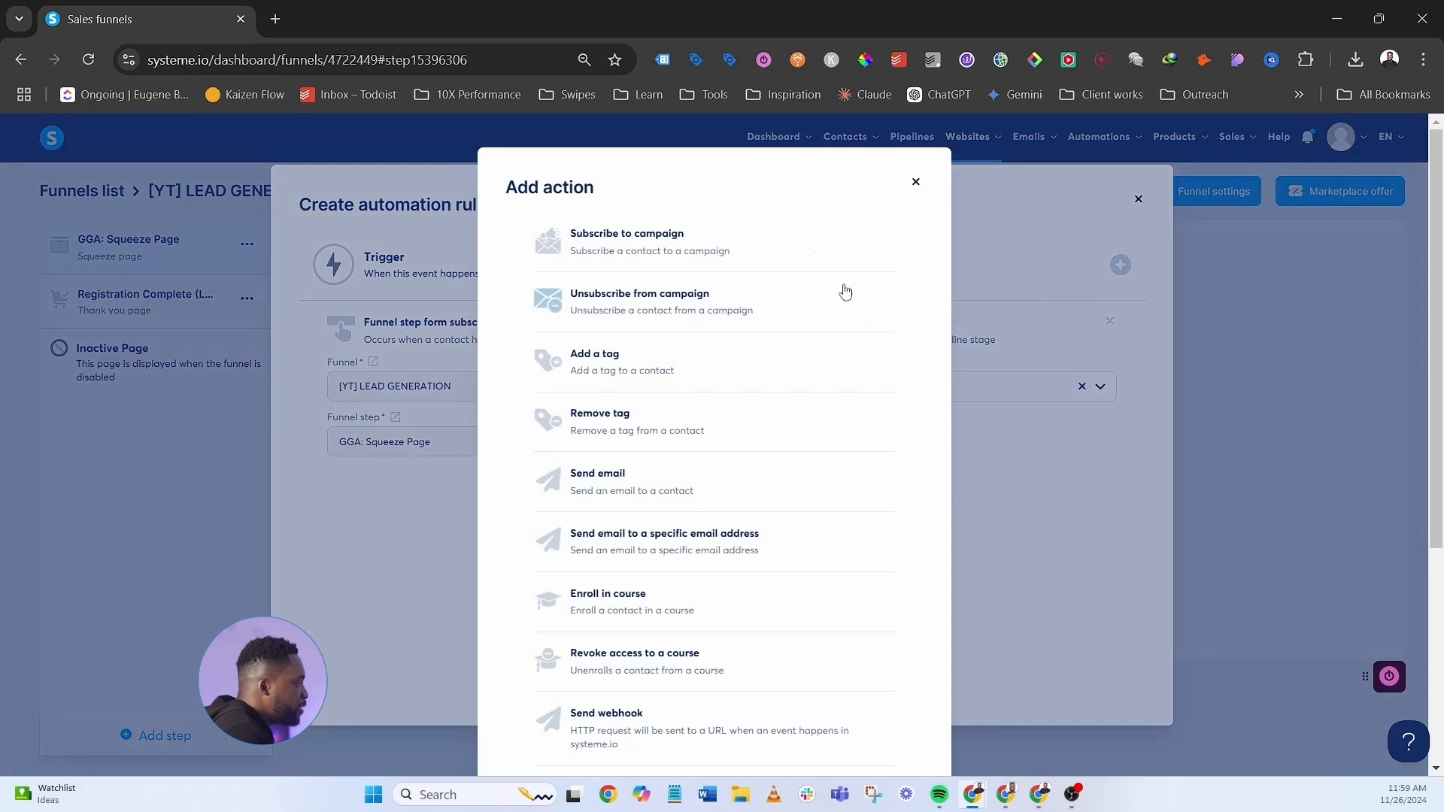
scroll(788, 482, "down", 2)
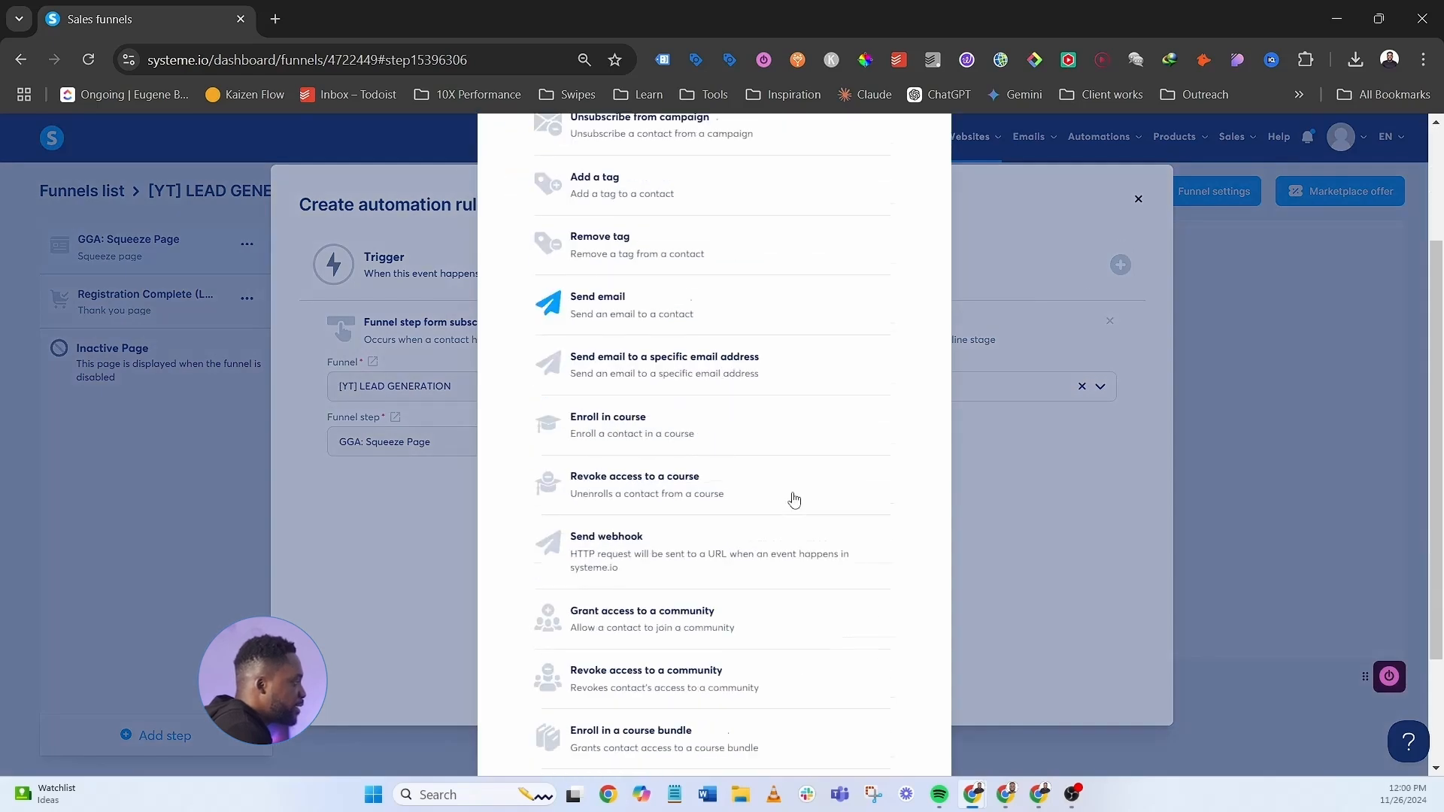
scroll(790, 500, "up", 2)
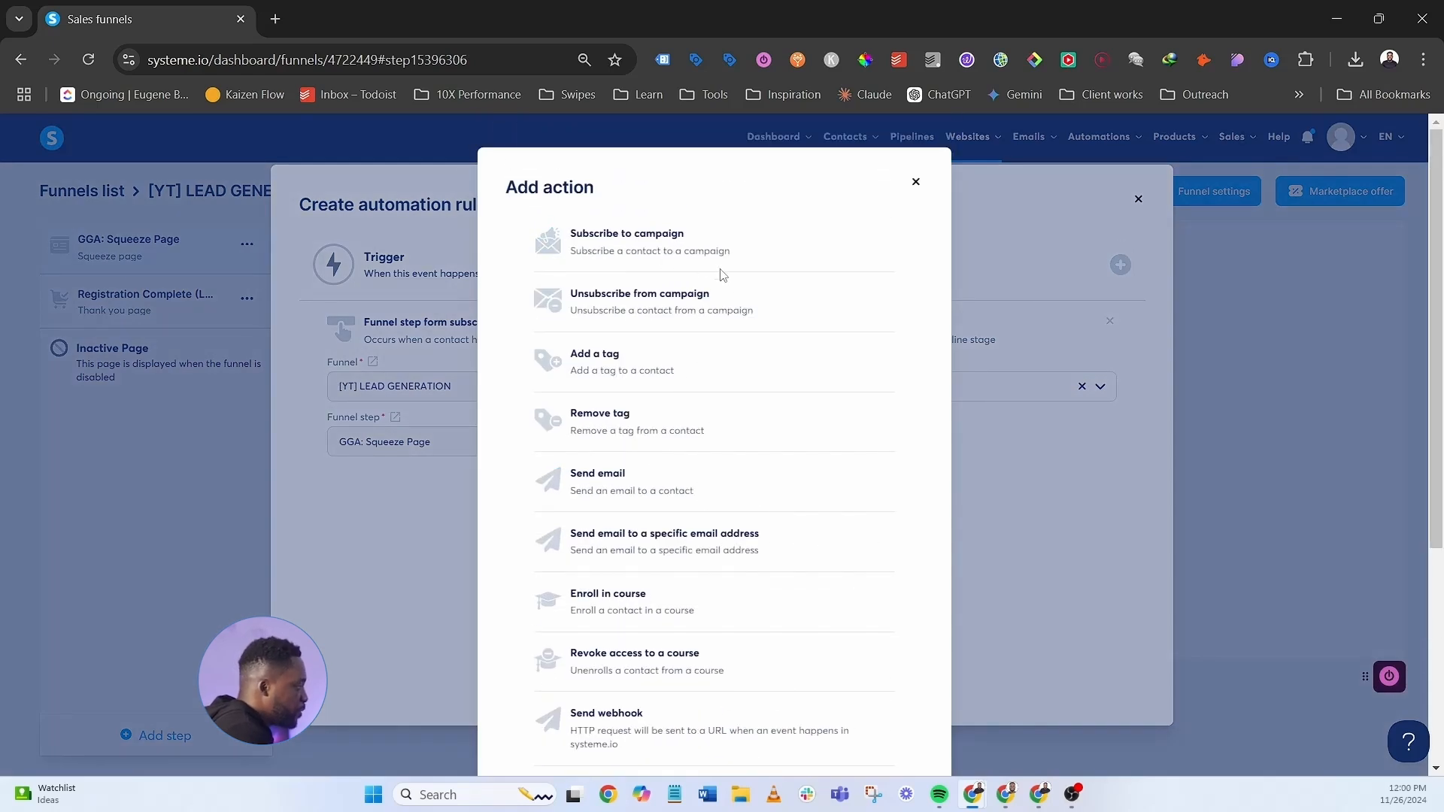
scroll(719, 390, "down", 1)
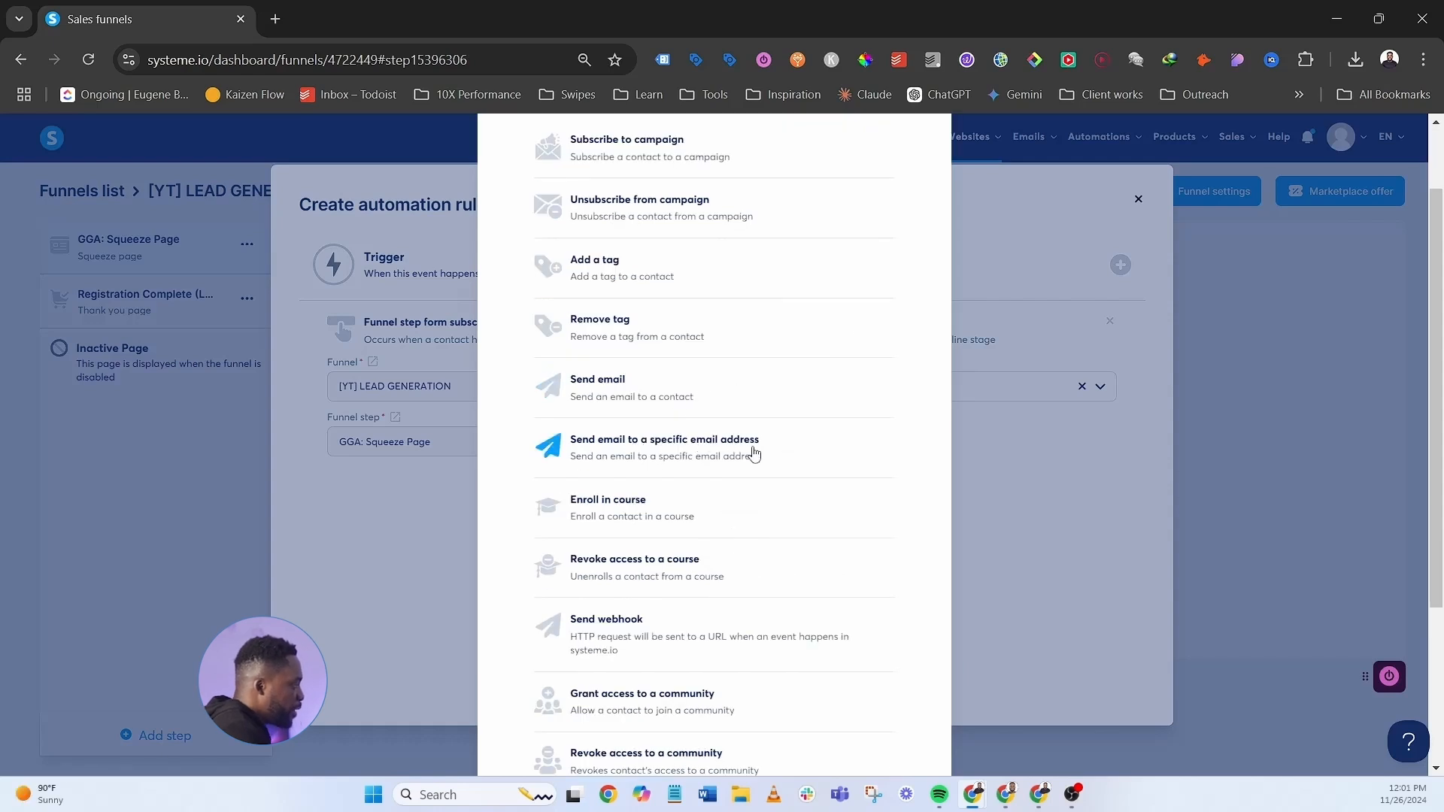
left_click(700, 450)
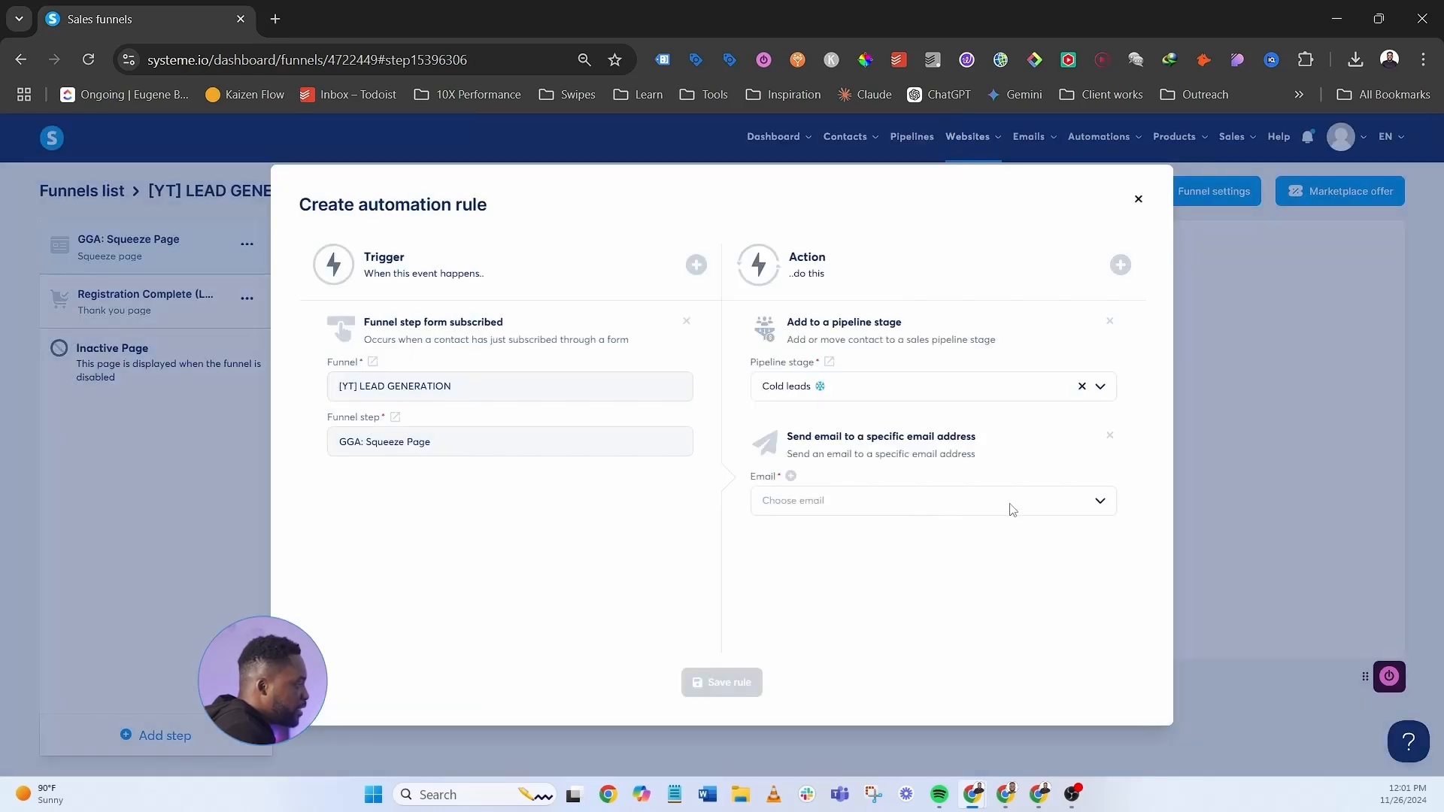
left_click(791, 478)
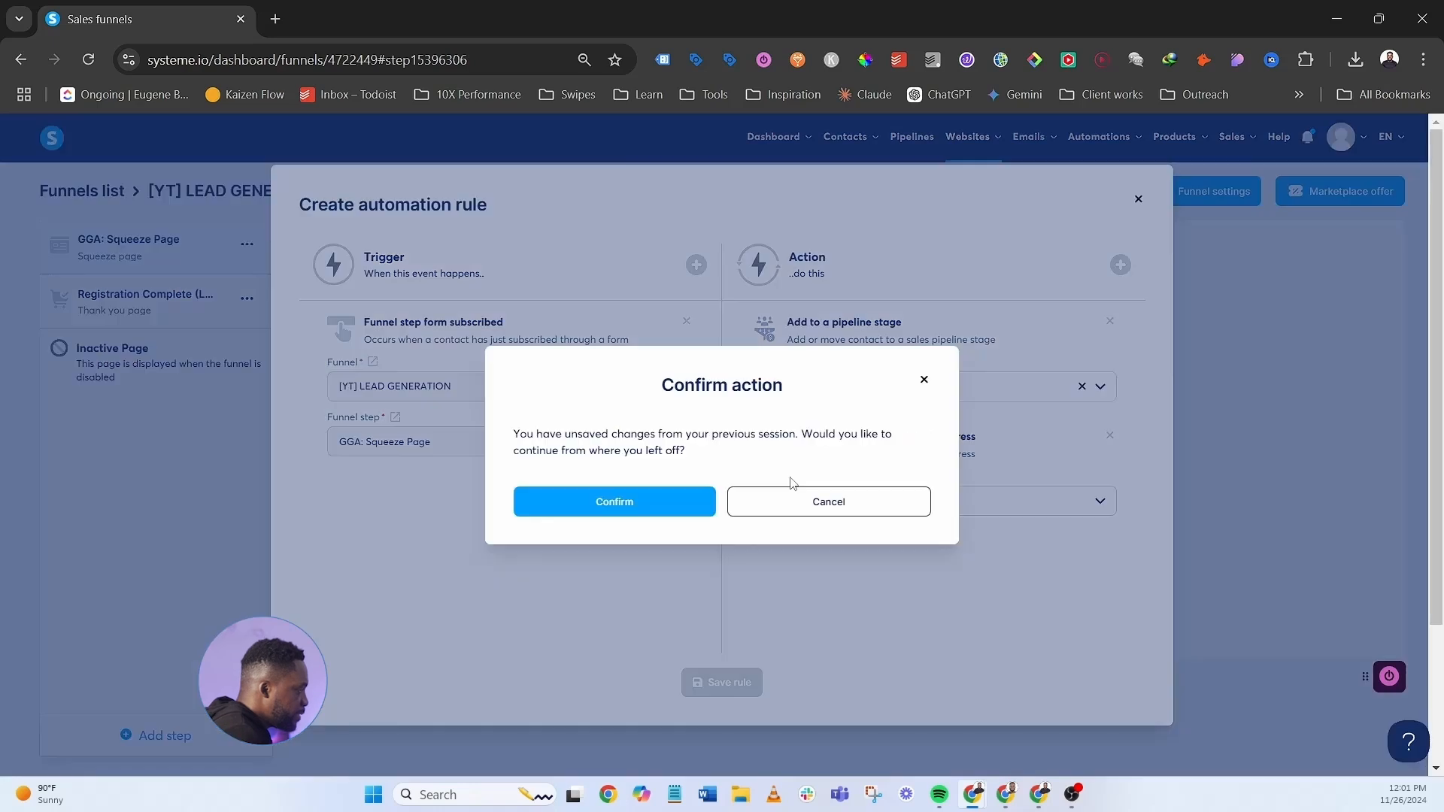
left_click(615, 501)
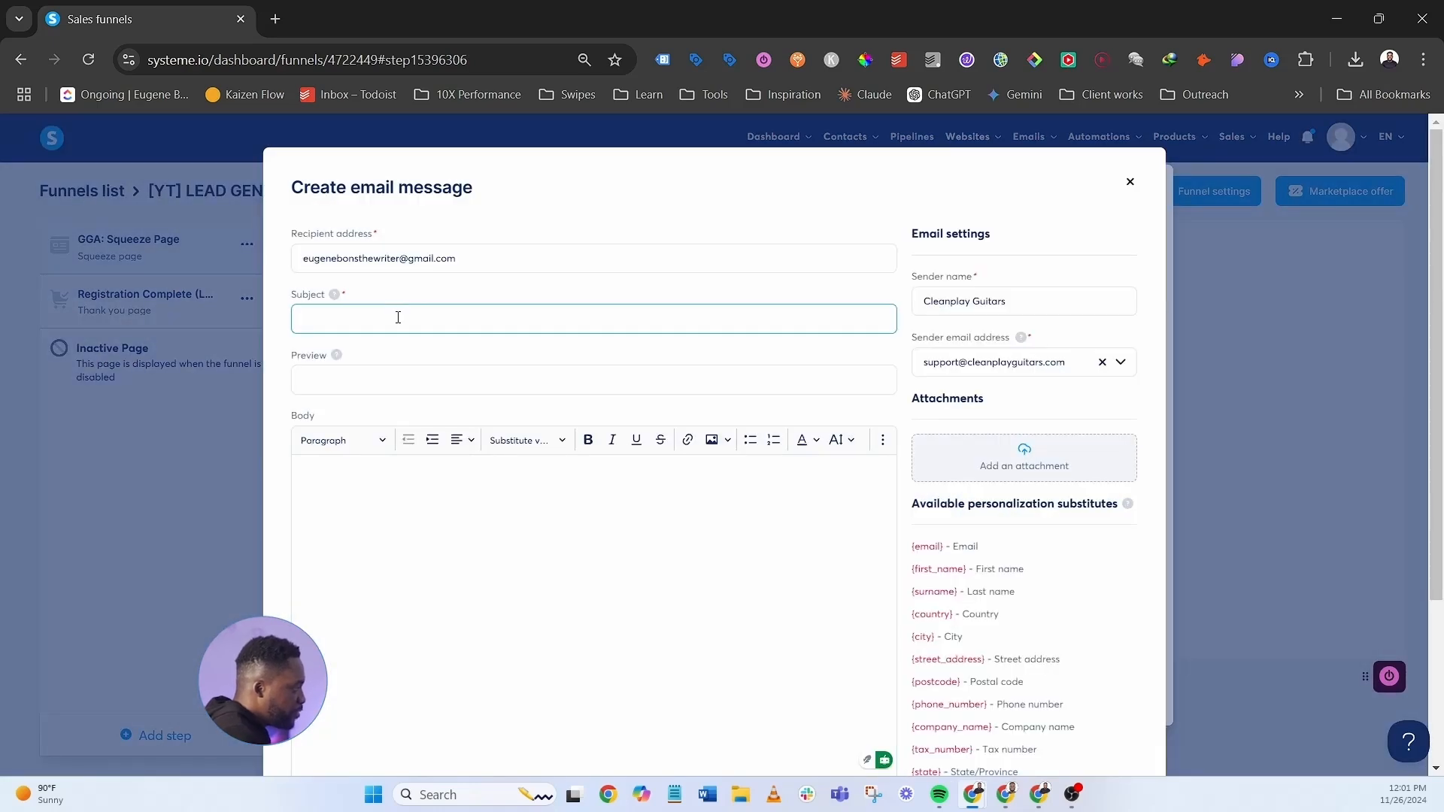
- Save the email with subject 'Follow up' and preview 'Reach out within 24 hours', then open CLEANPLAY GUITARS - COURSE's Order Form
type("Follow up")
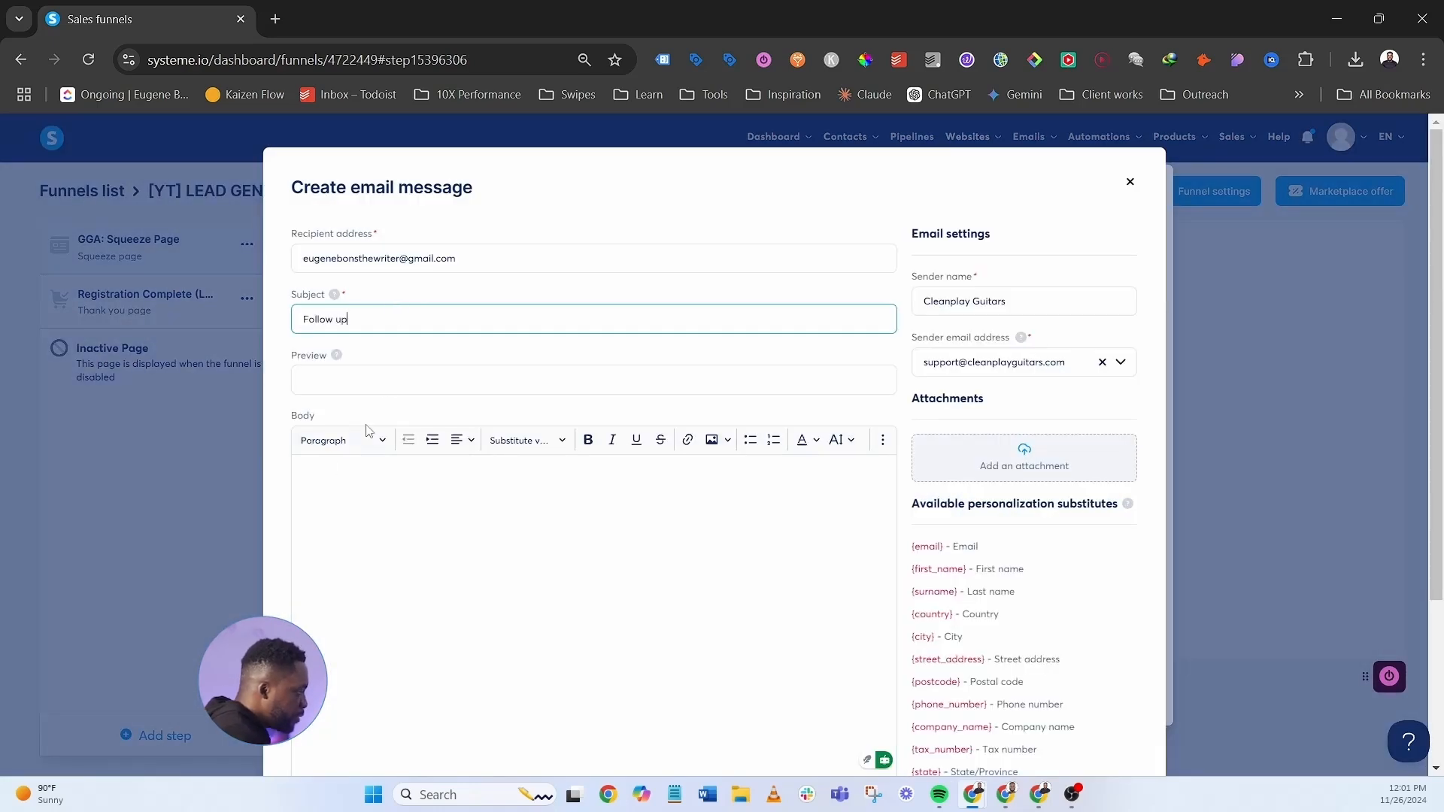
left_click(391, 376)
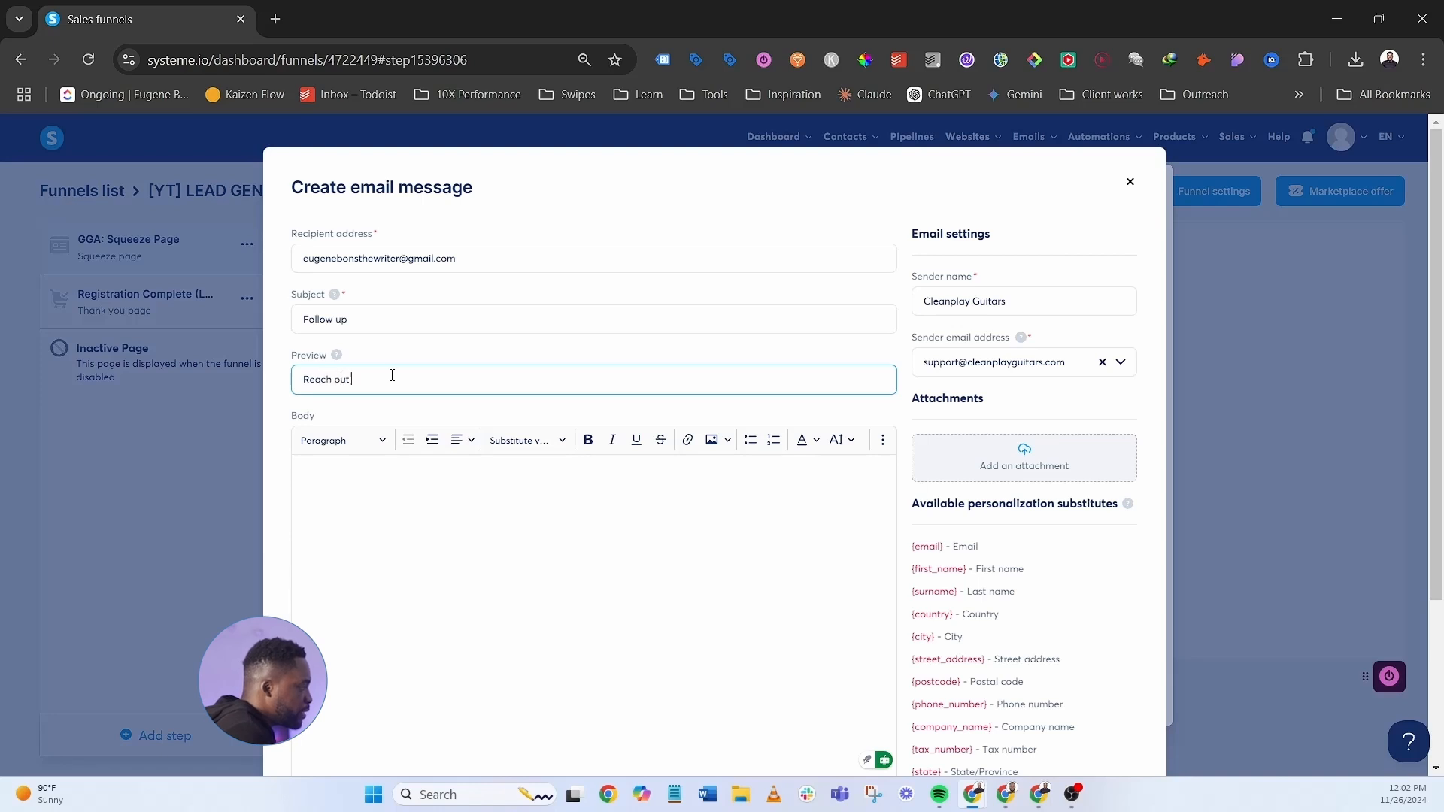
type("within 24 hours")
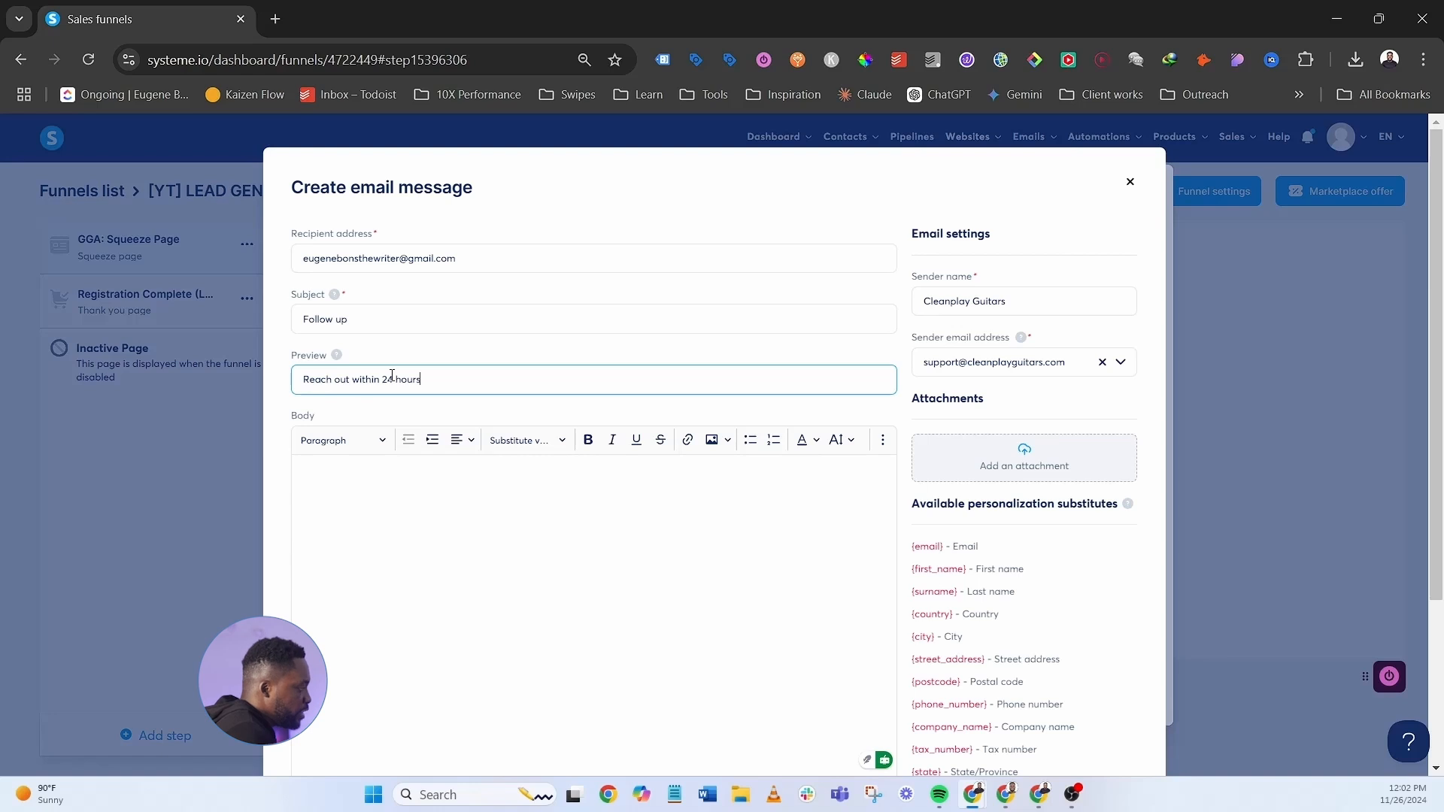
scroll(628, 518, "down", 1)
left_click(628, 518)
scroll(670, 554, "down", 1)
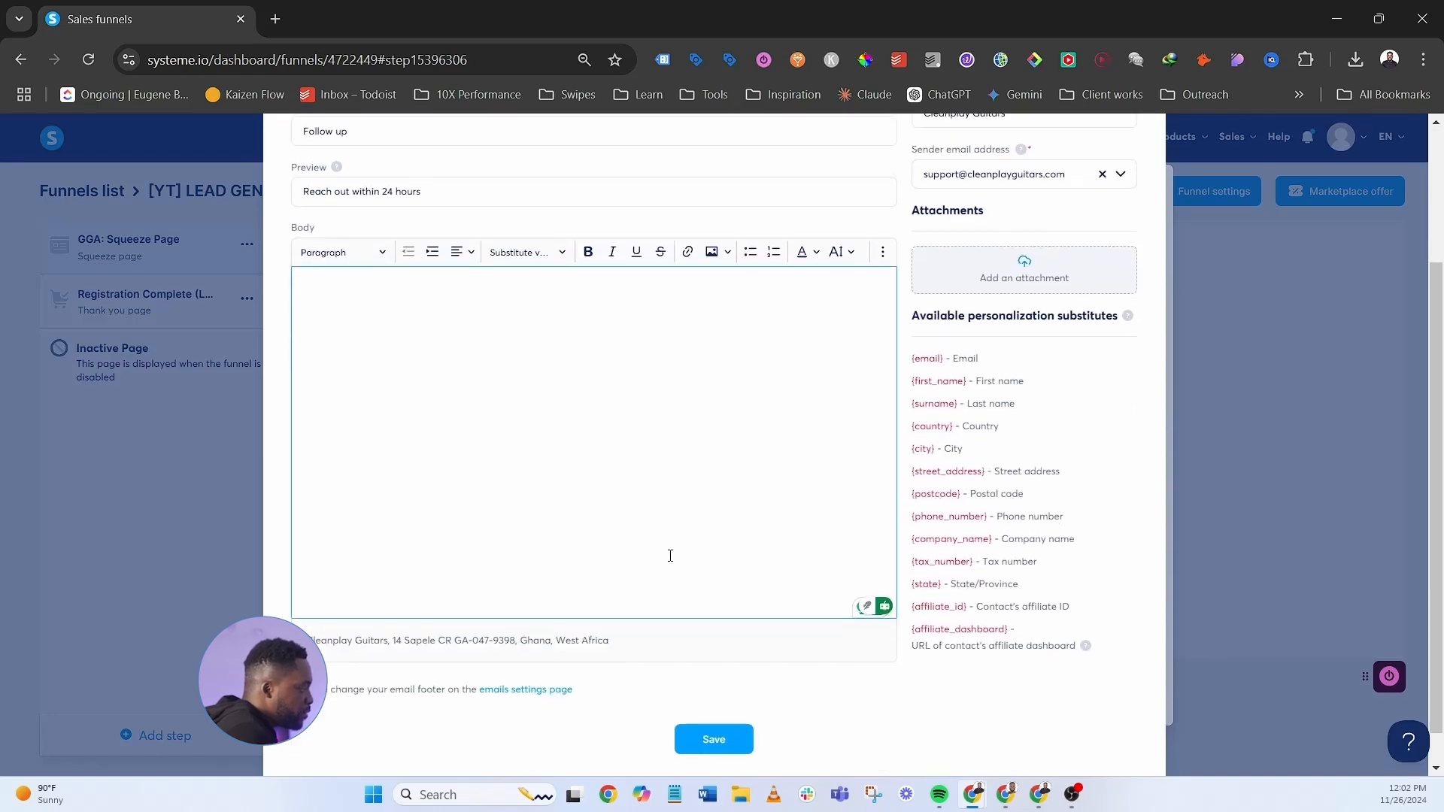
left_click(714, 741)
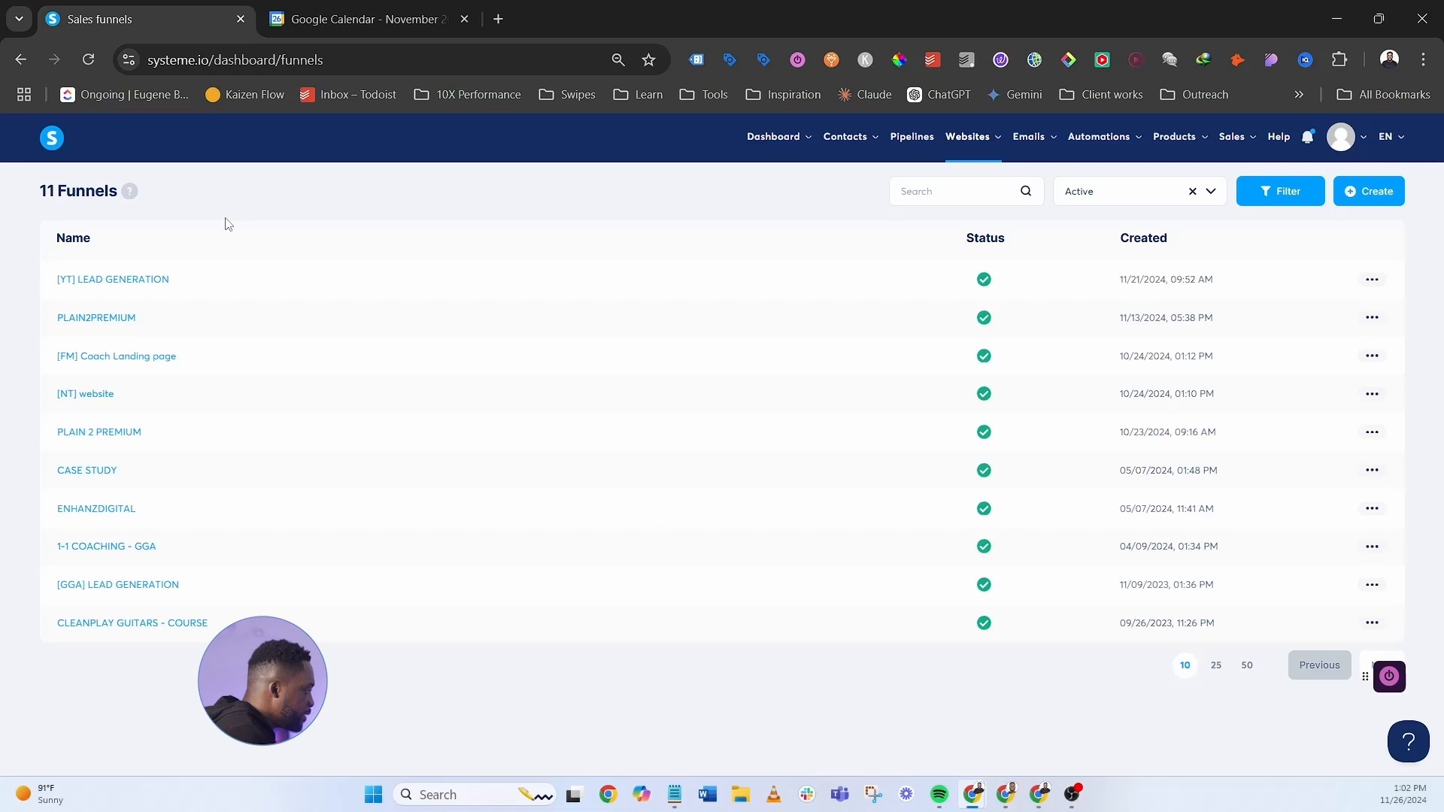
left_click(152, 622)
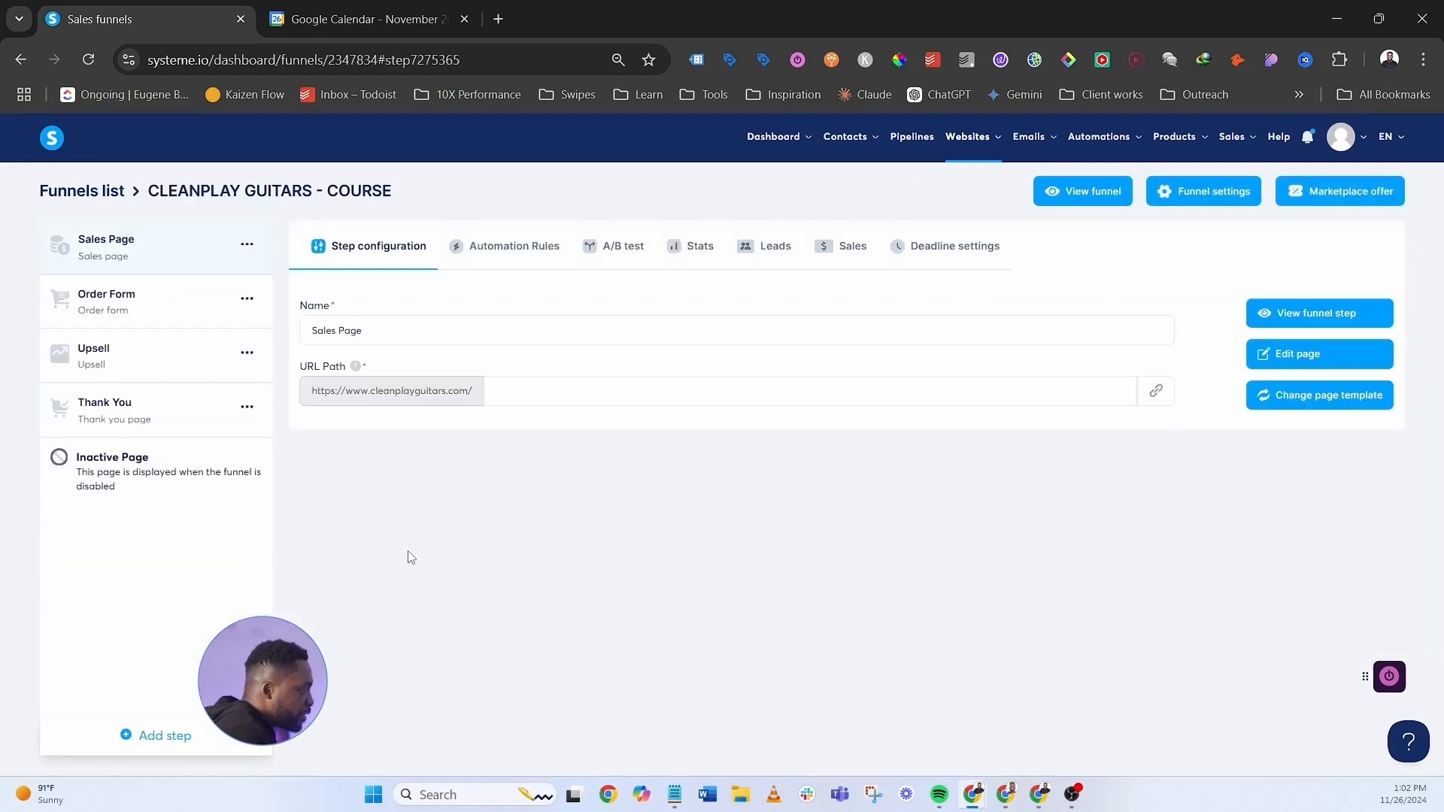
left_click(147, 301)
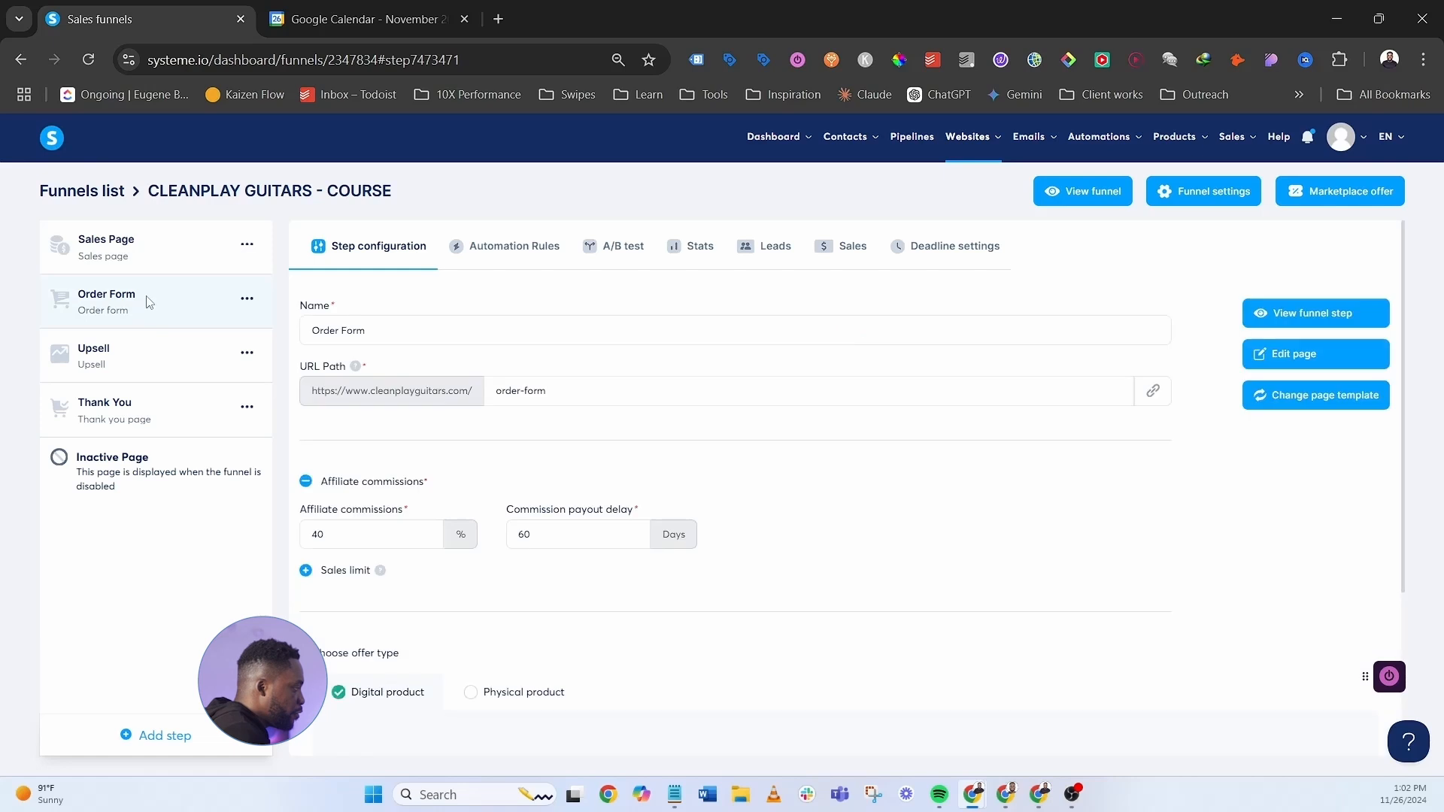
- Open the Order Form's automation rules, start a new rule, then discard it unsaved
left_click(512, 247)
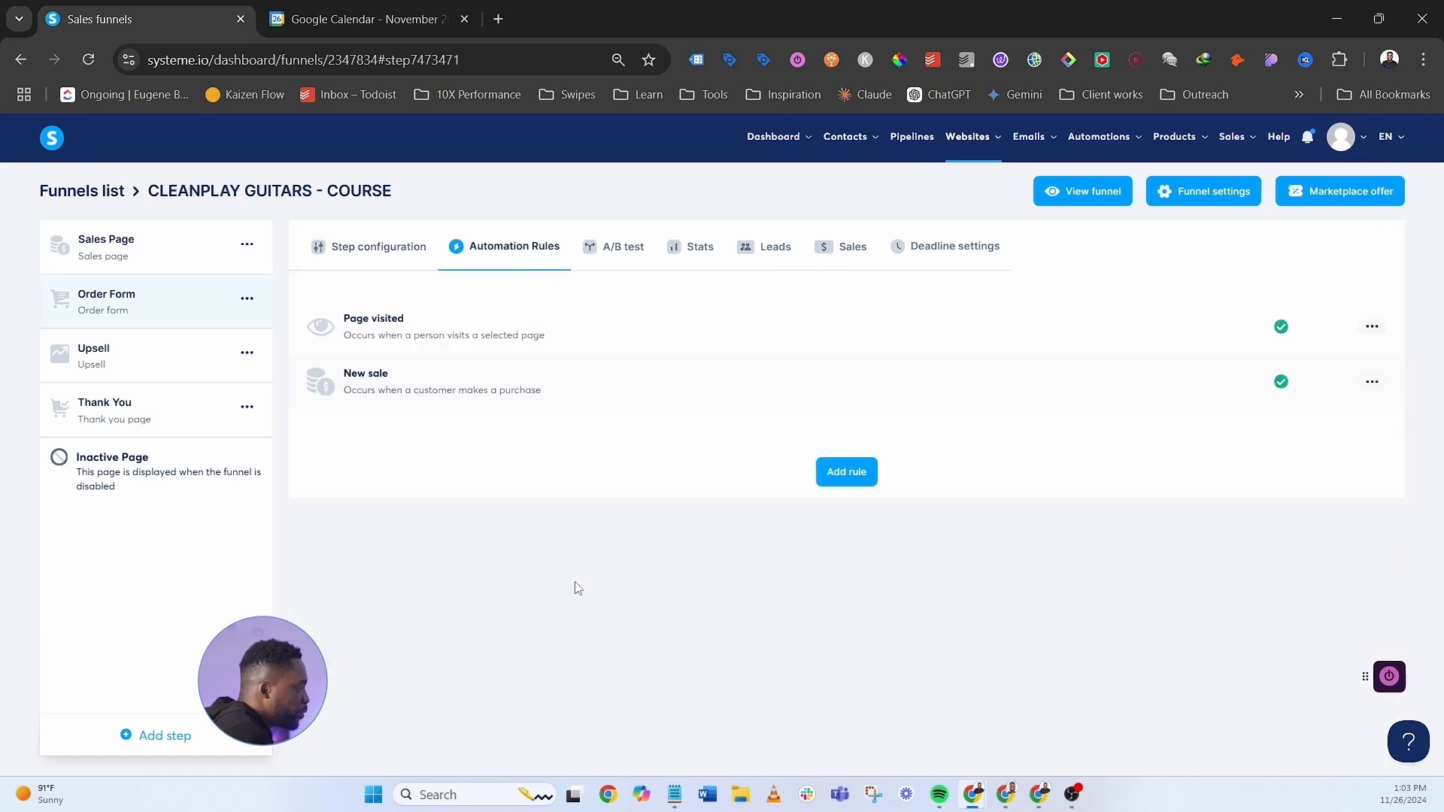
left_click(831, 474)
left_click(695, 264)
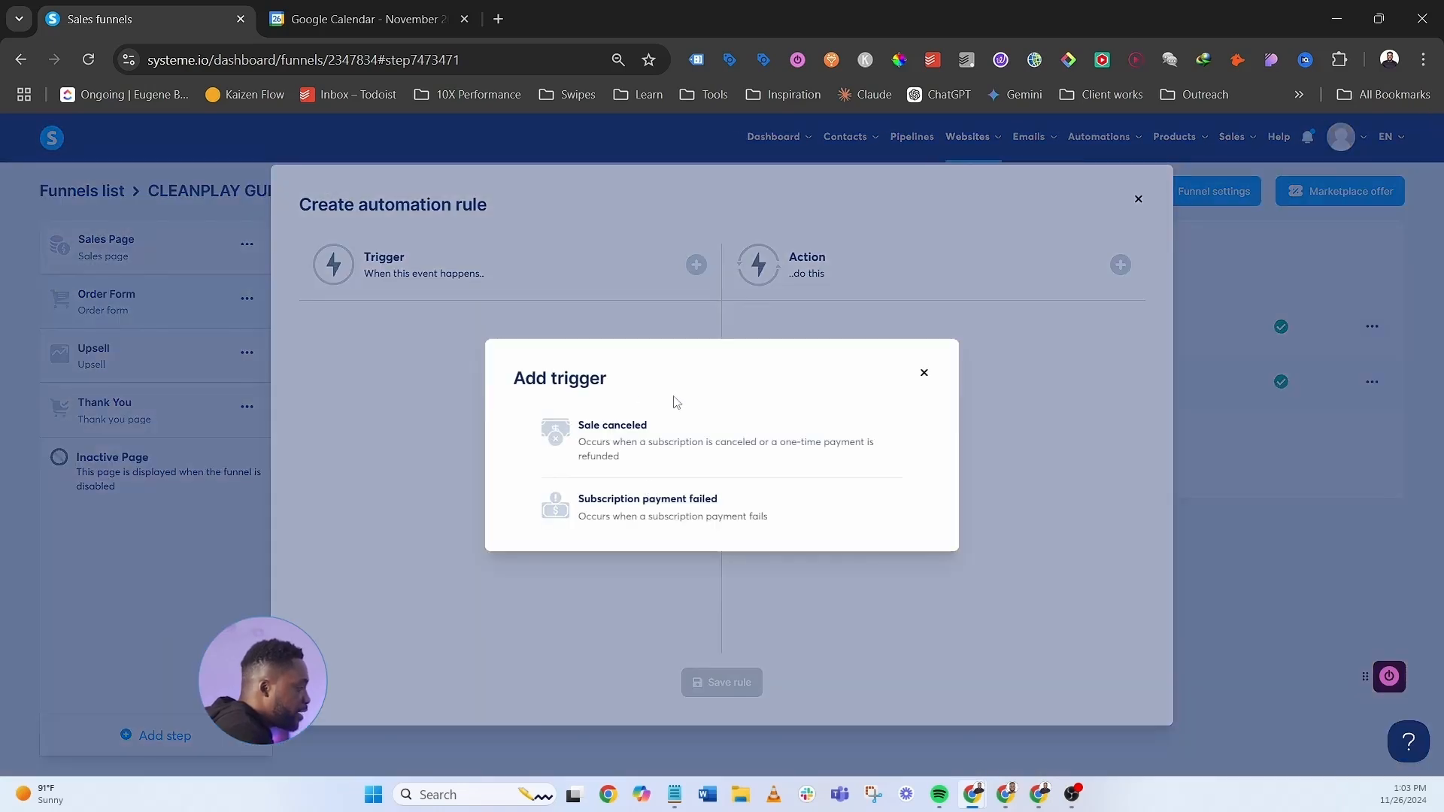
left_click(924, 373)
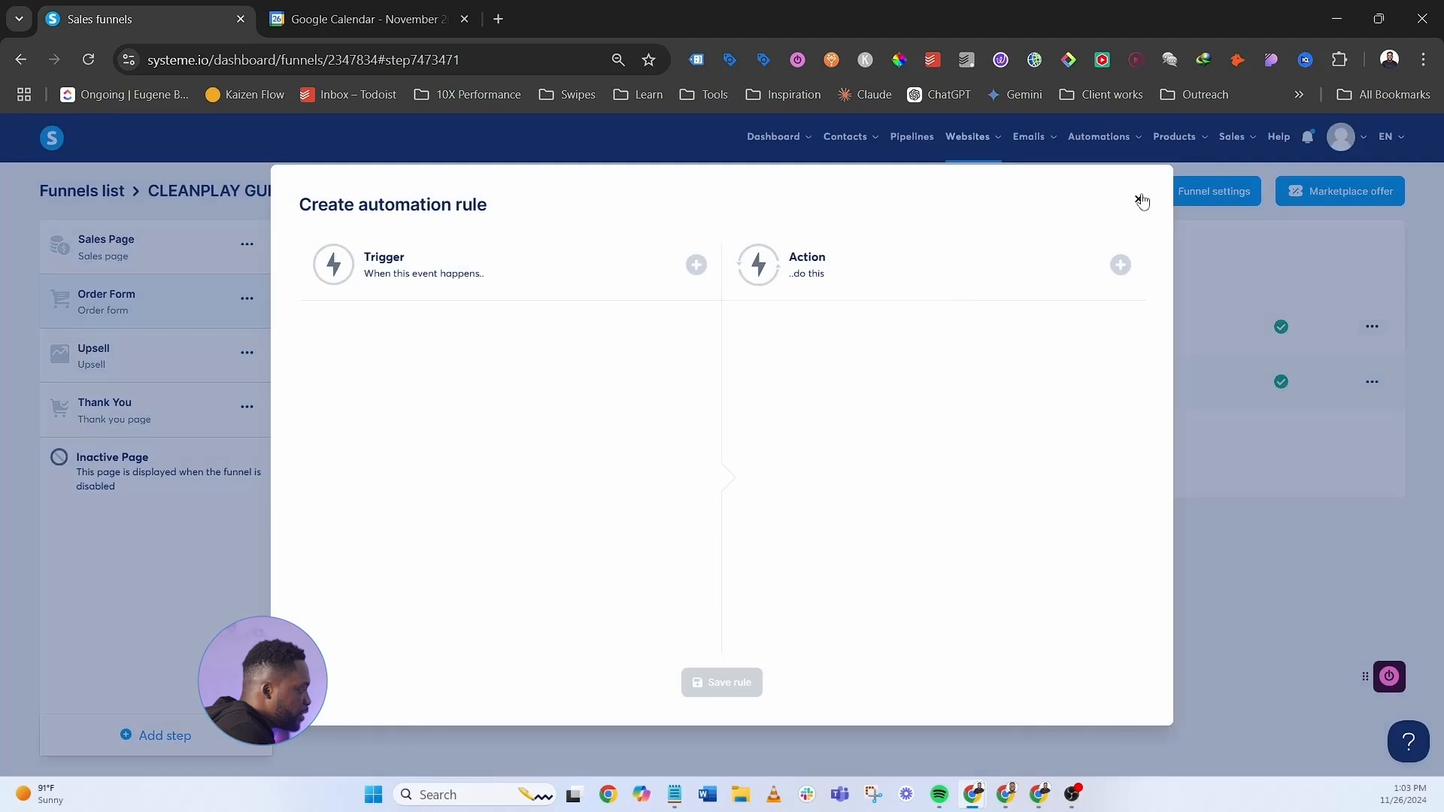
left_click(1138, 199)
- Edit the New sale rule to add an 'Add to a pipeline stage' action set to Qualified leads
left_click(1372, 382)
left_click(1318, 385)
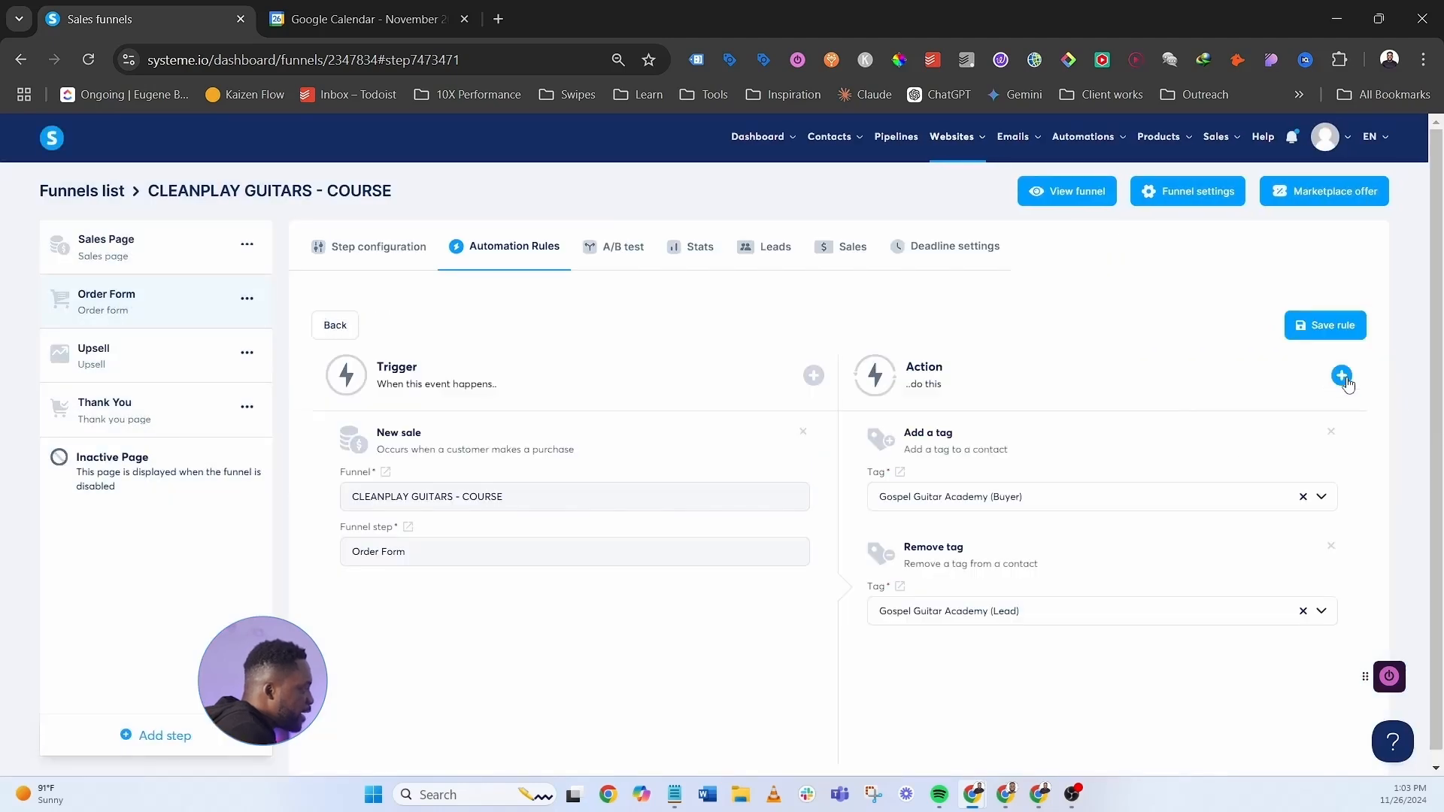
left_click(1341, 375)
scroll(752, 406, "down", 5)
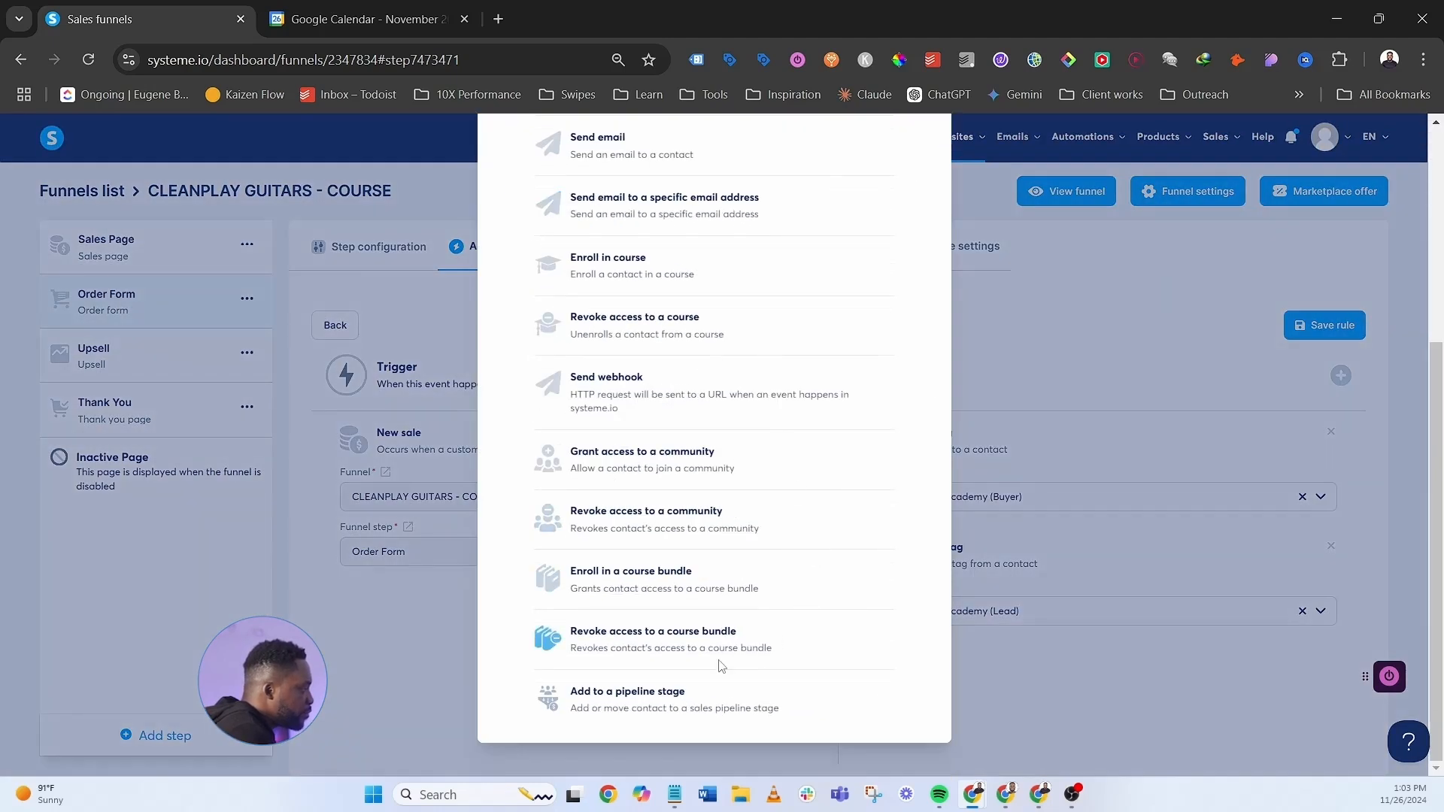
left_click(659, 699)
left_click(1321, 715)
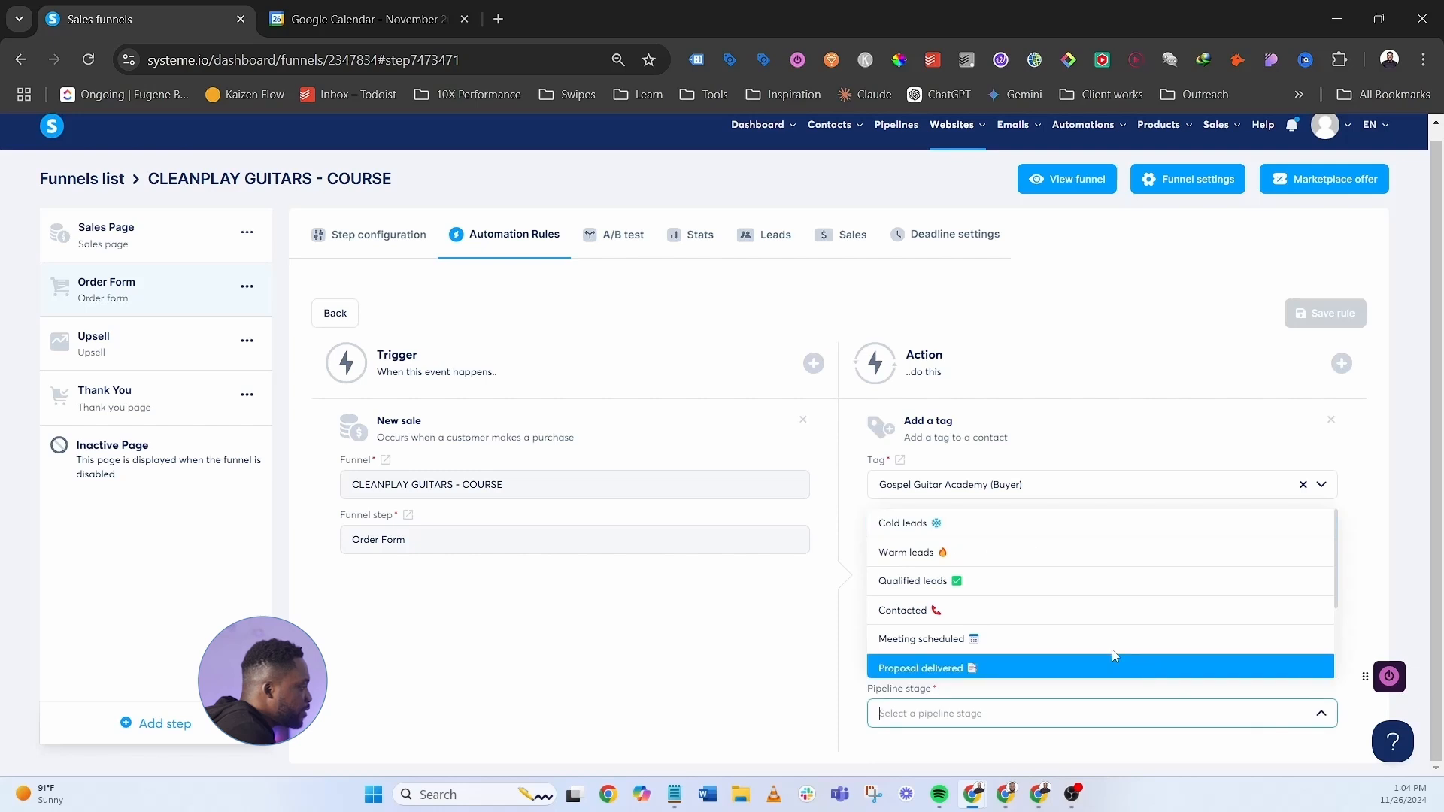
left_click(987, 585)
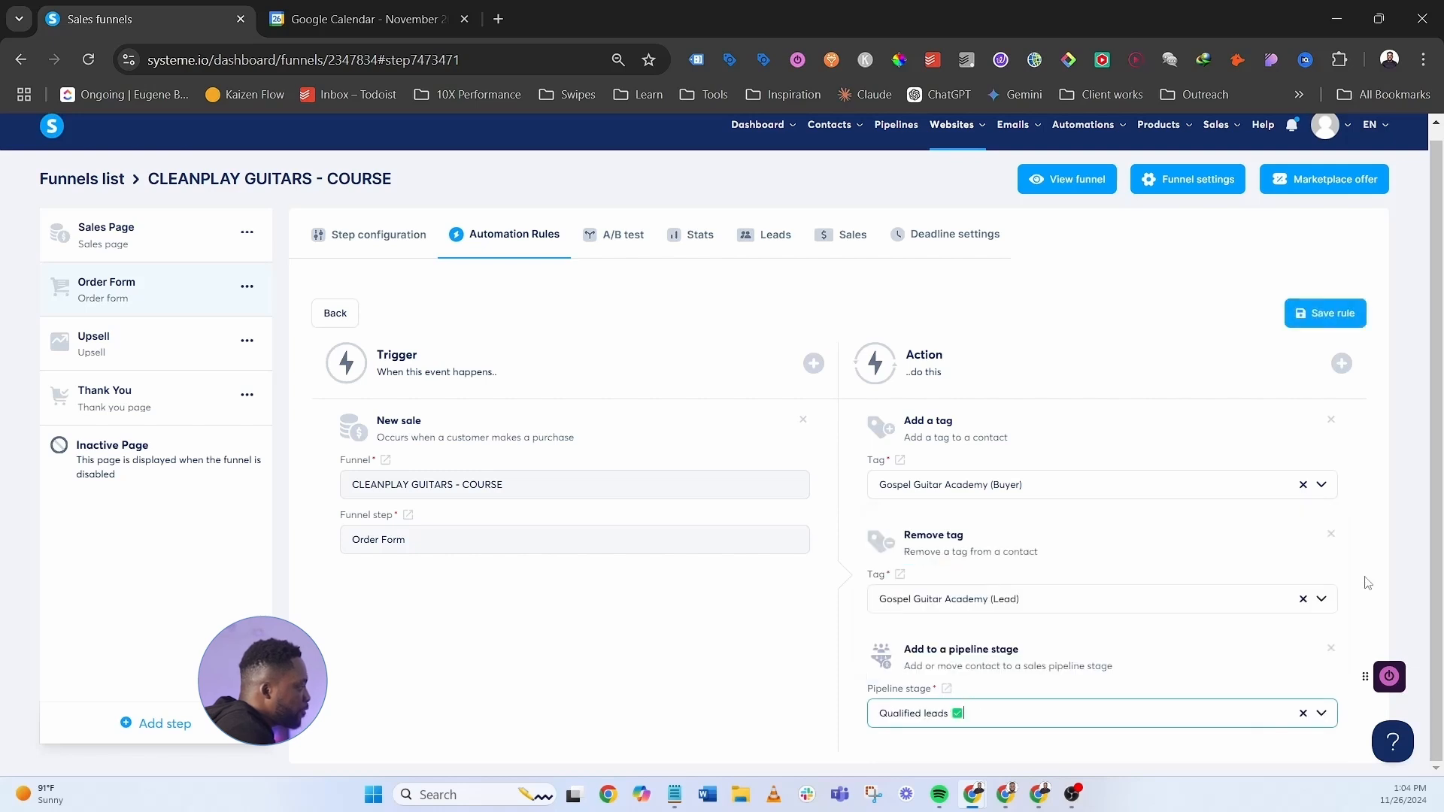